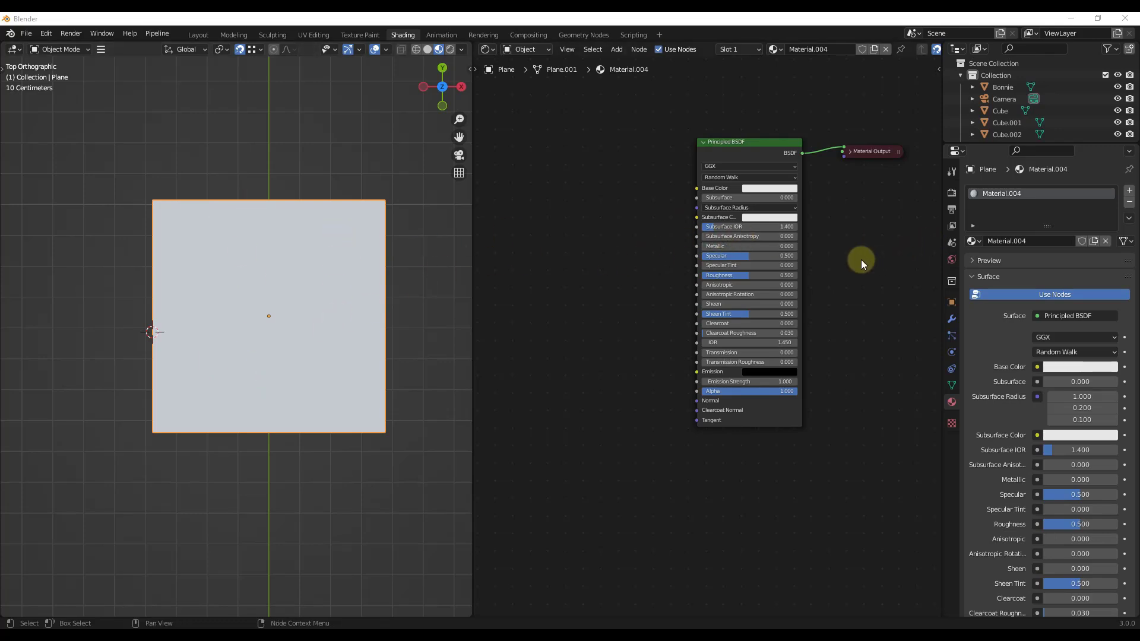
# - Add a Wave Texture node beside the Principled BSDF and connect its Color output to the Base Color input
pyautogui.scroll(-1, 850, 266)
pyautogui.scroll(1, 564, 226)
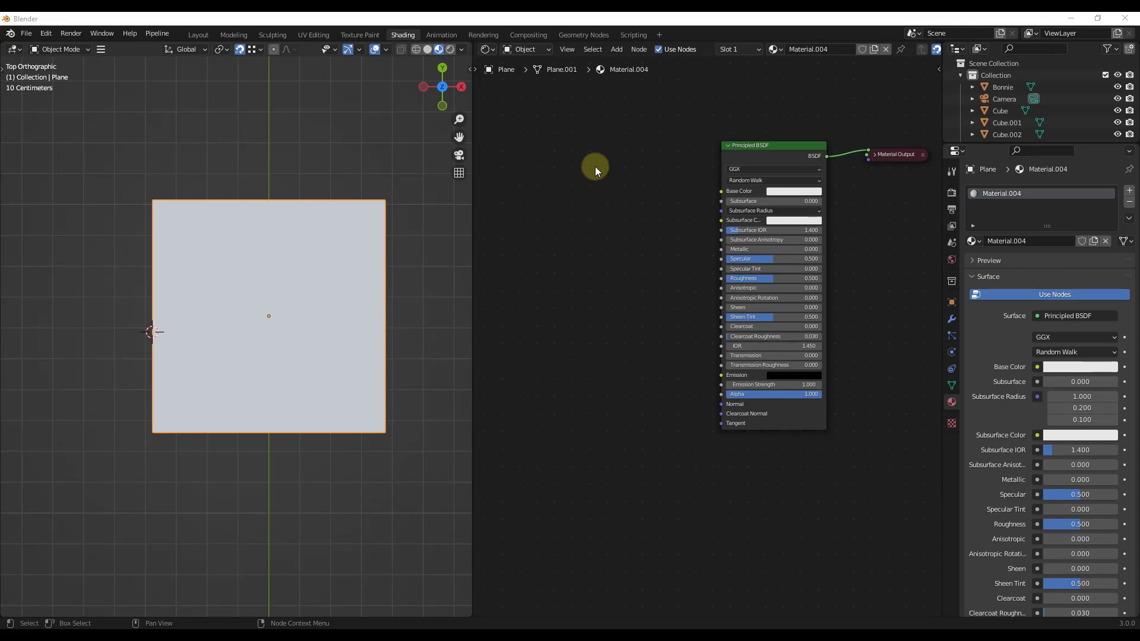
pyautogui.click(764, 154)
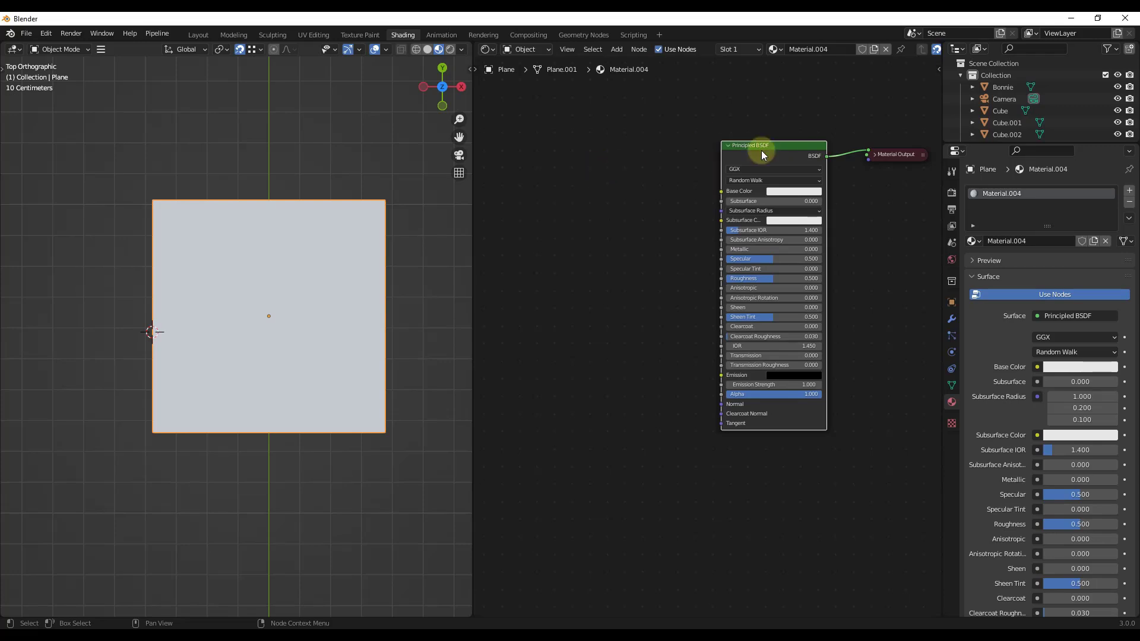
pyautogui.hotkey('shift', 'a')
pyautogui.click(590, 216)
pyautogui.write('wav')
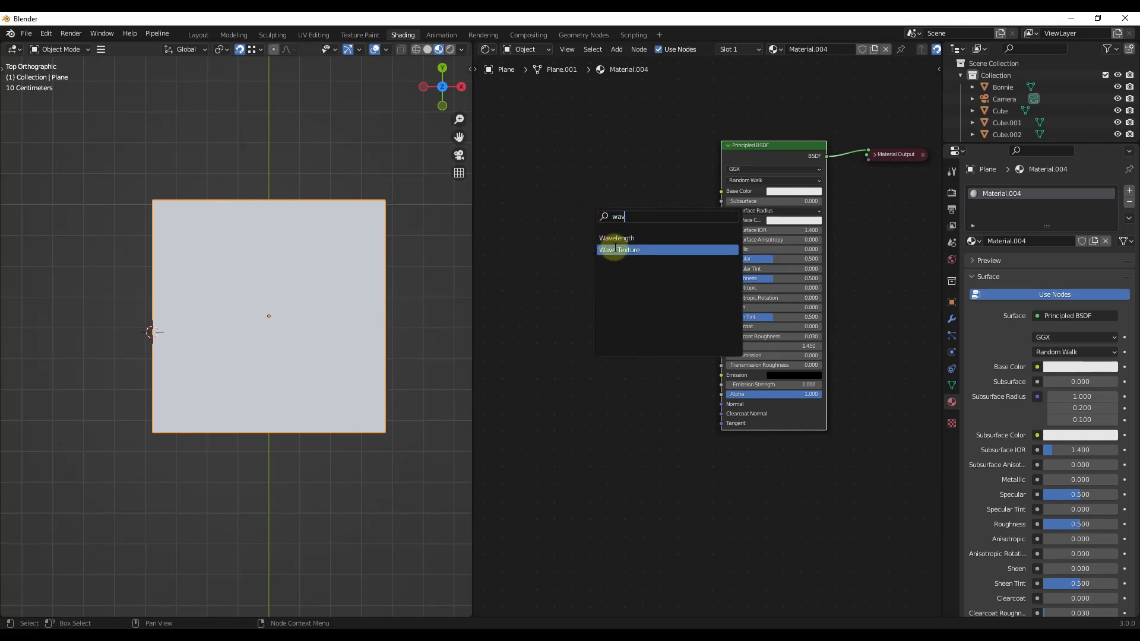
pyautogui.click(609, 249)
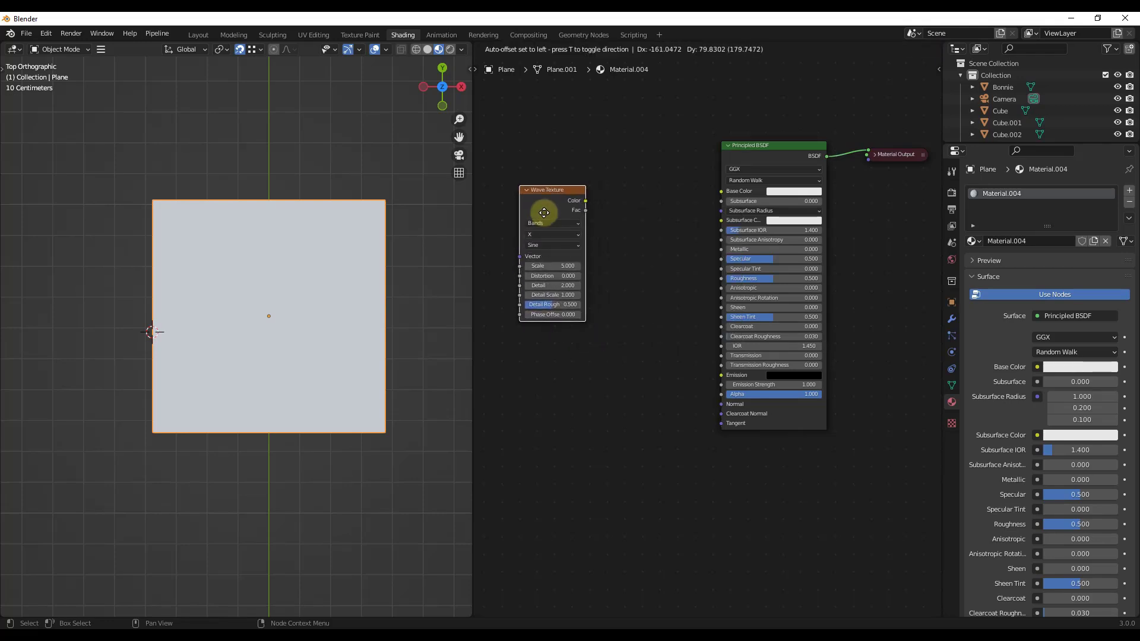
pyautogui.click(542, 205)
pyautogui.moveTo(593, 193); pyautogui.dragTo(721, 194)
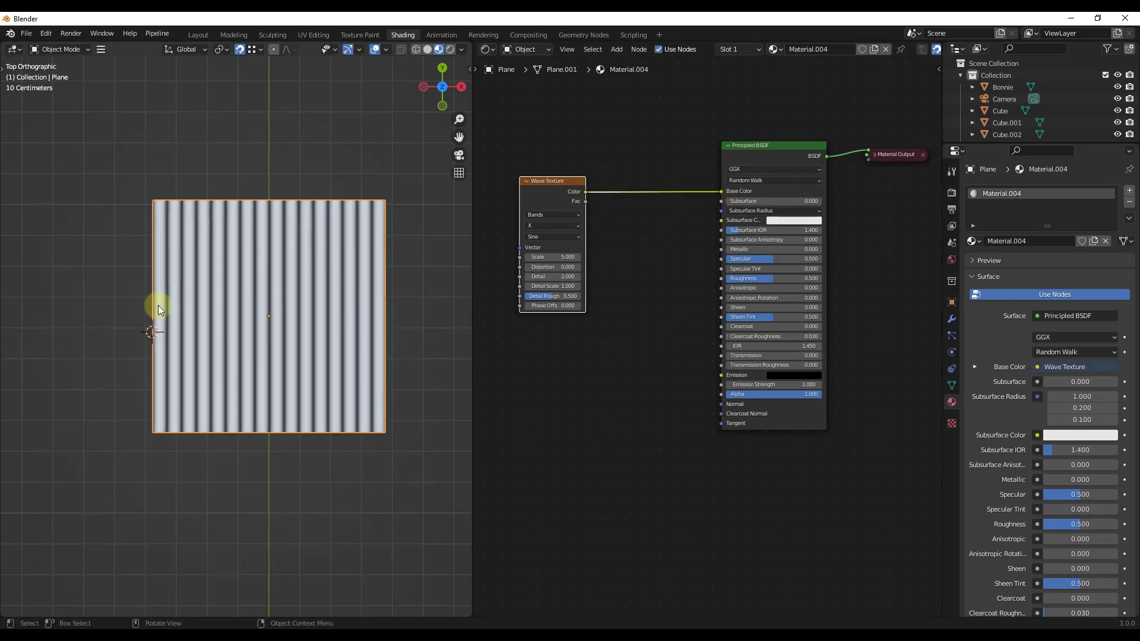
pyautogui.scroll(1, 233, 311)
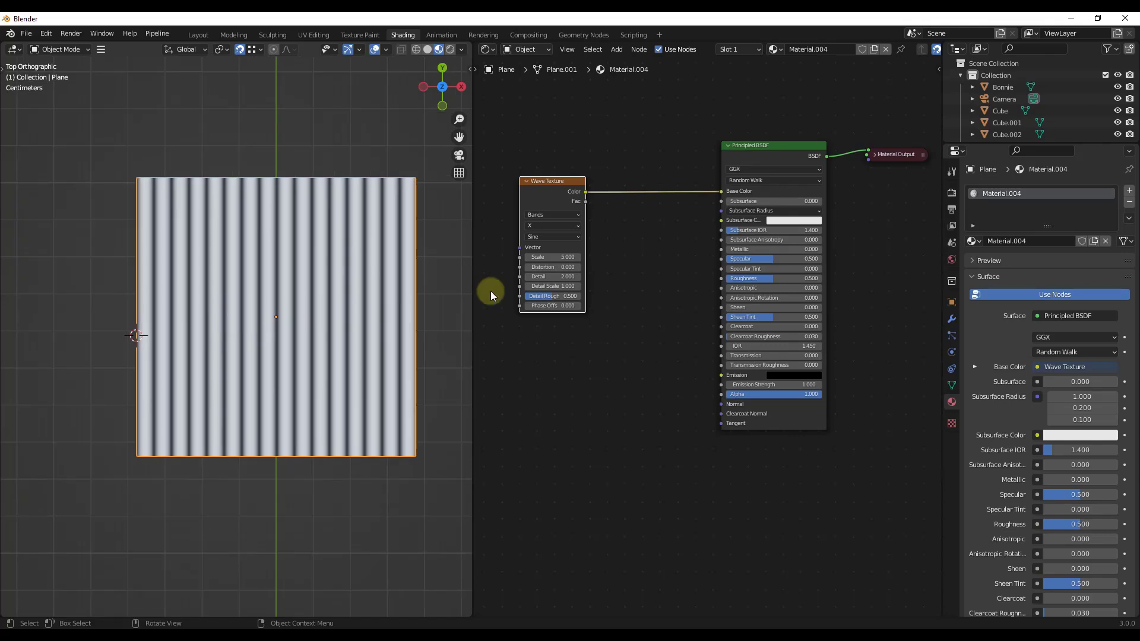
# - Move the Wave Texture node closer to the shader and set its scale to 4.1 and distortion to 0
pyautogui.moveTo(557, 180); pyautogui.dragTo(607, 189)
pyautogui.scroll(3, 619, 273)
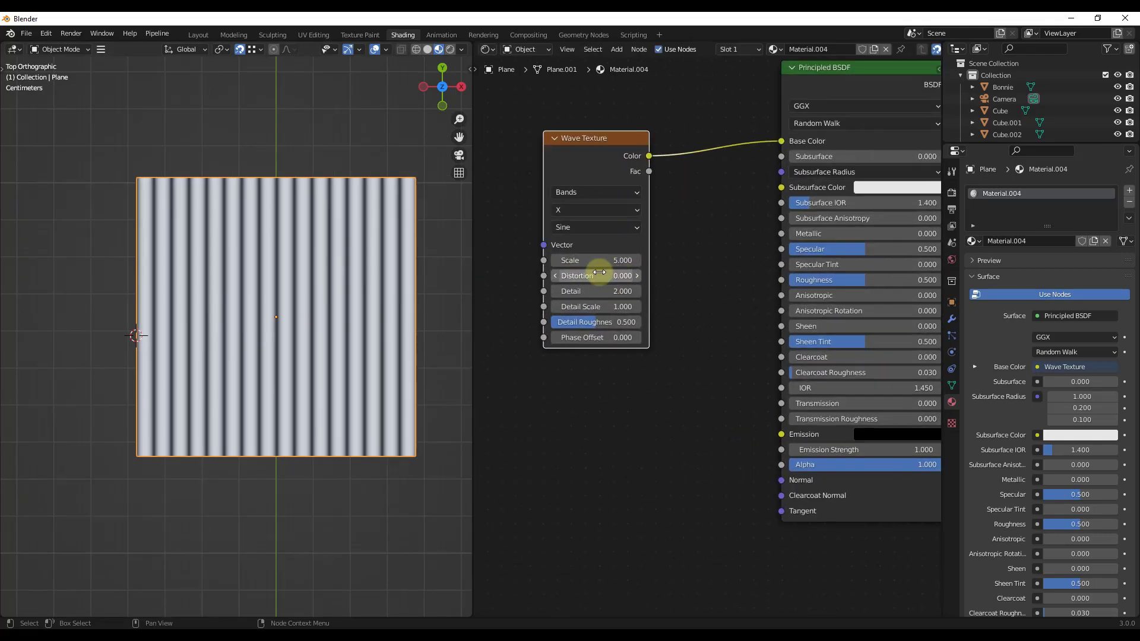
pyautogui.scroll(1, 596, 266)
pyautogui.moveTo(595, 260)
pyautogui.mouseDown()
pyautogui.moveTo(572, 265)
pyautogui.moveTo(623, 282)
pyautogui.moveTo(768, 288)
pyautogui.moveTo(461, 293)
pyautogui.moveTo(597, 270)
pyautogui.mouseUp()
pyautogui.click(598, 270)
pyautogui.write('0')
pyautogui.press('Return')
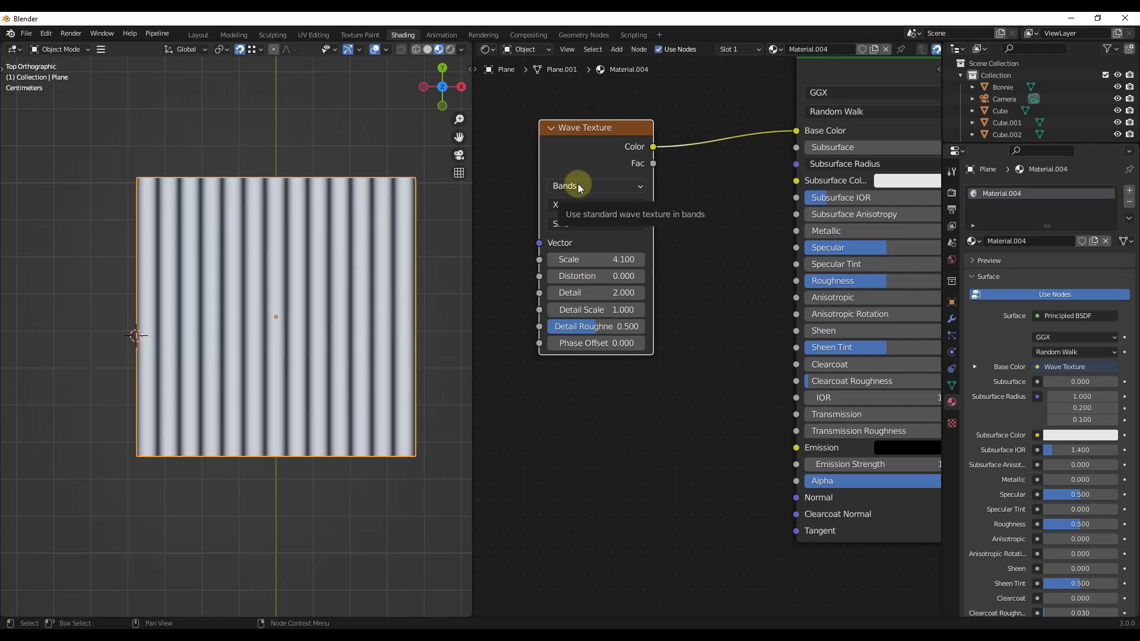
# - Change the Wave Texture's type to Rings and its rings direction to Spherical
pyautogui.click(578, 183)
pyautogui.click(578, 215)
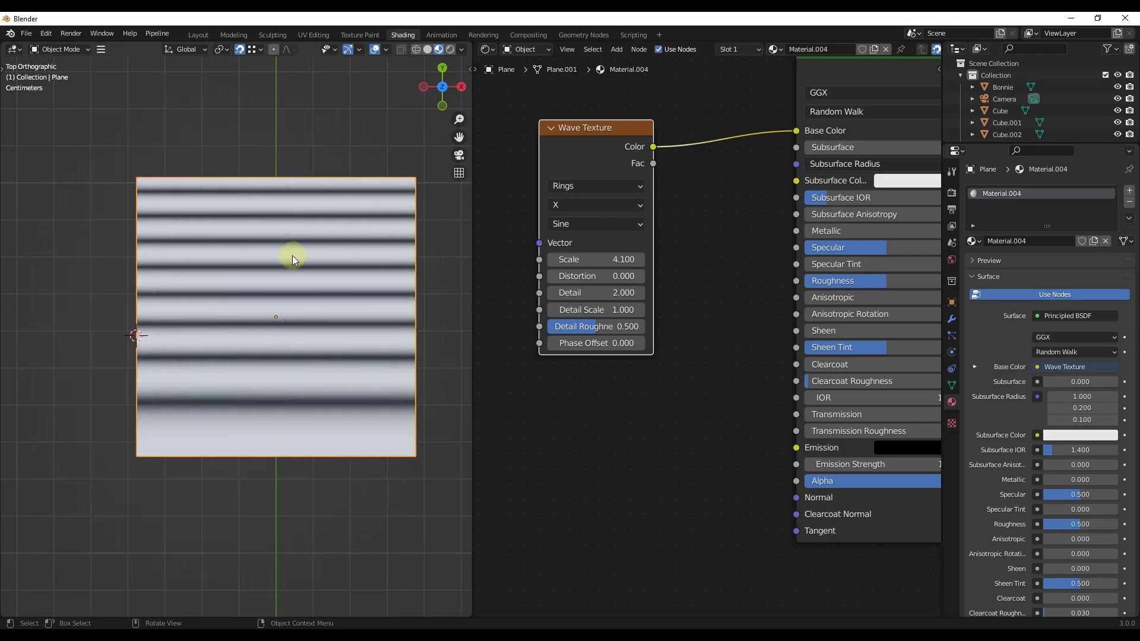
pyautogui.click(582, 205)
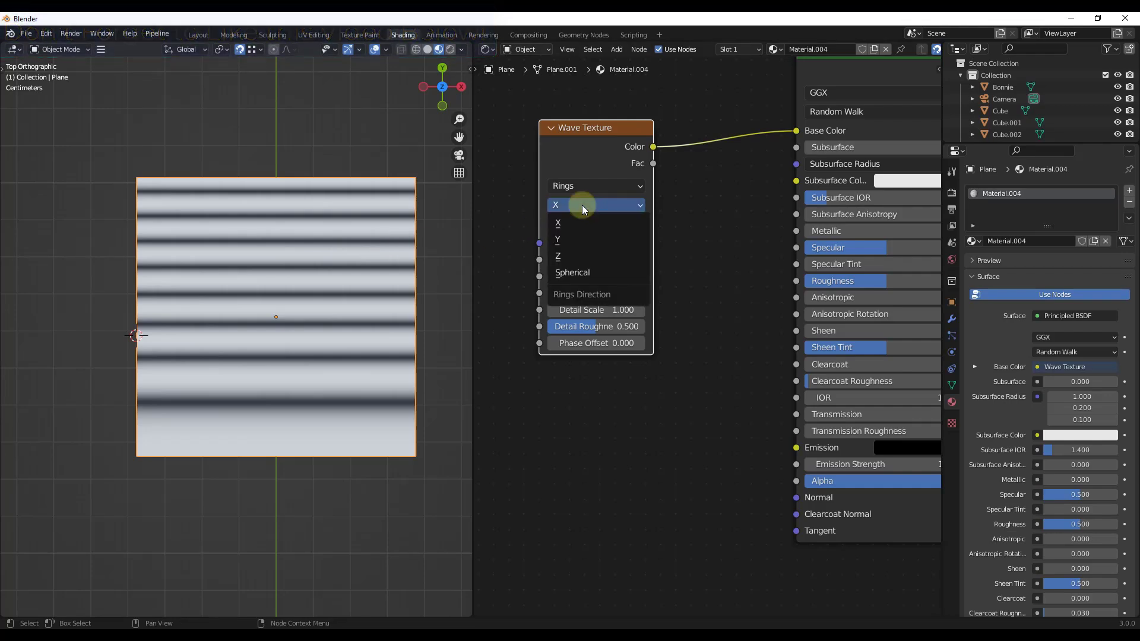
pyautogui.click(580, 272)
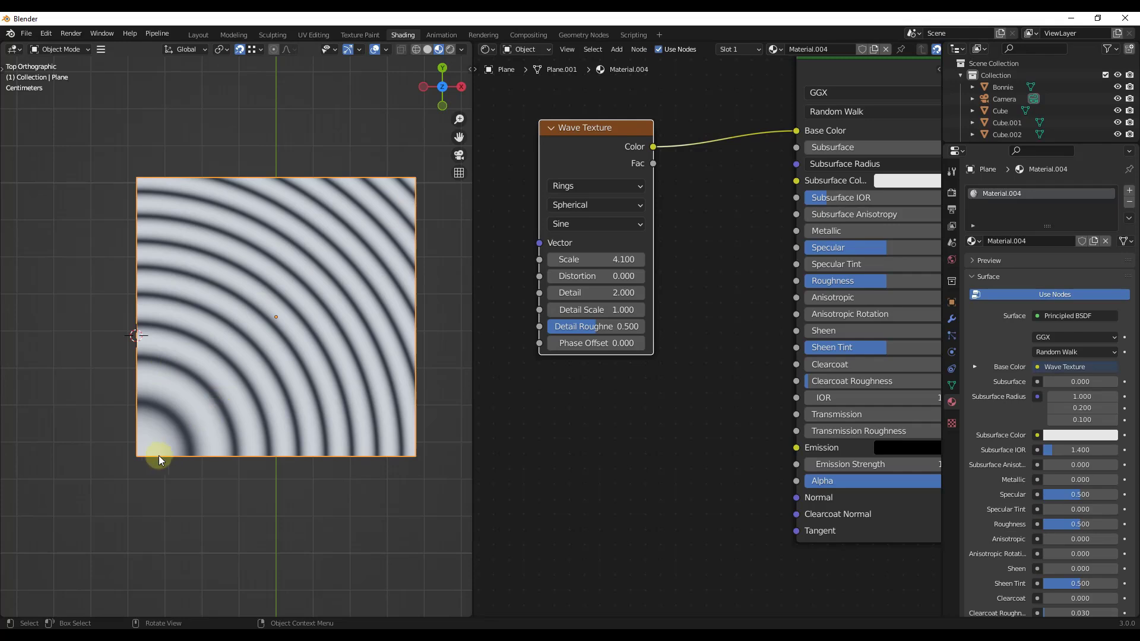
# - Change the Wave Texture's type to Bands and its bands direction to Diagonal
pyautogui.click(592, 185)
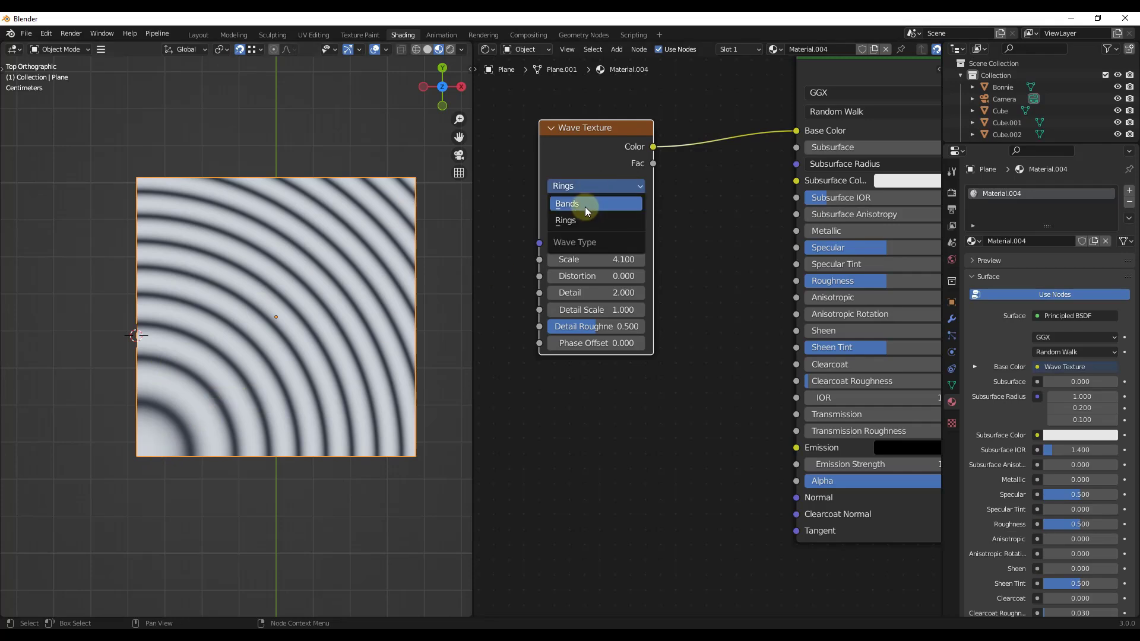
pyautogui.click(585, 207)
pyautogui.click(585, 204)
pyautogui.click(584, 279)
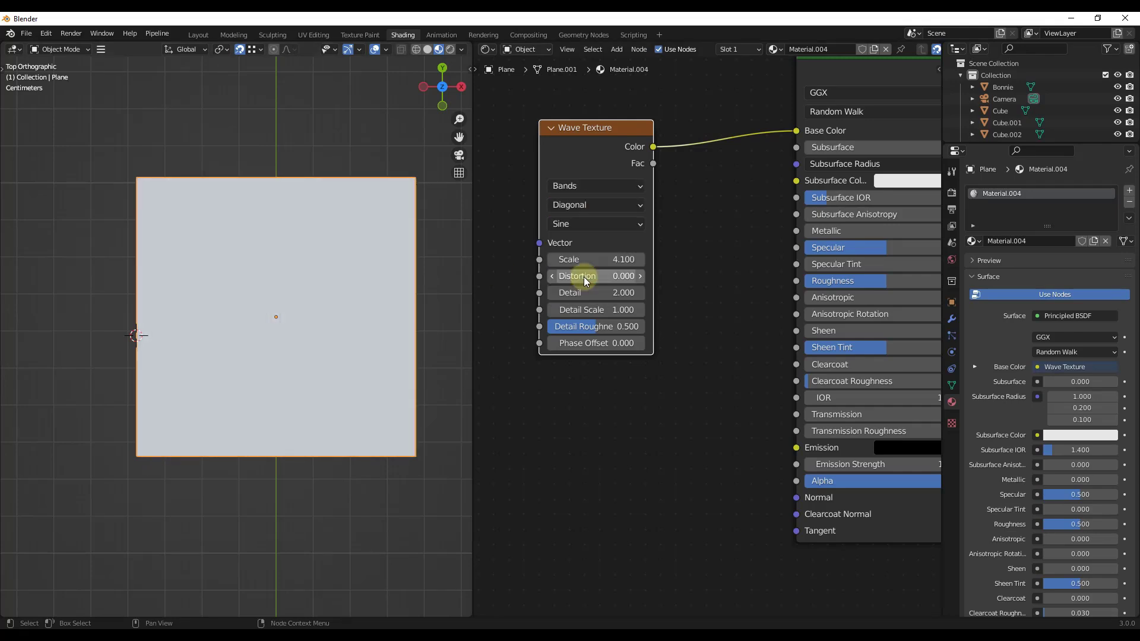
# - Try the Y and Z bands directions on the Wave Texture
pyautogui.click(585, 188)
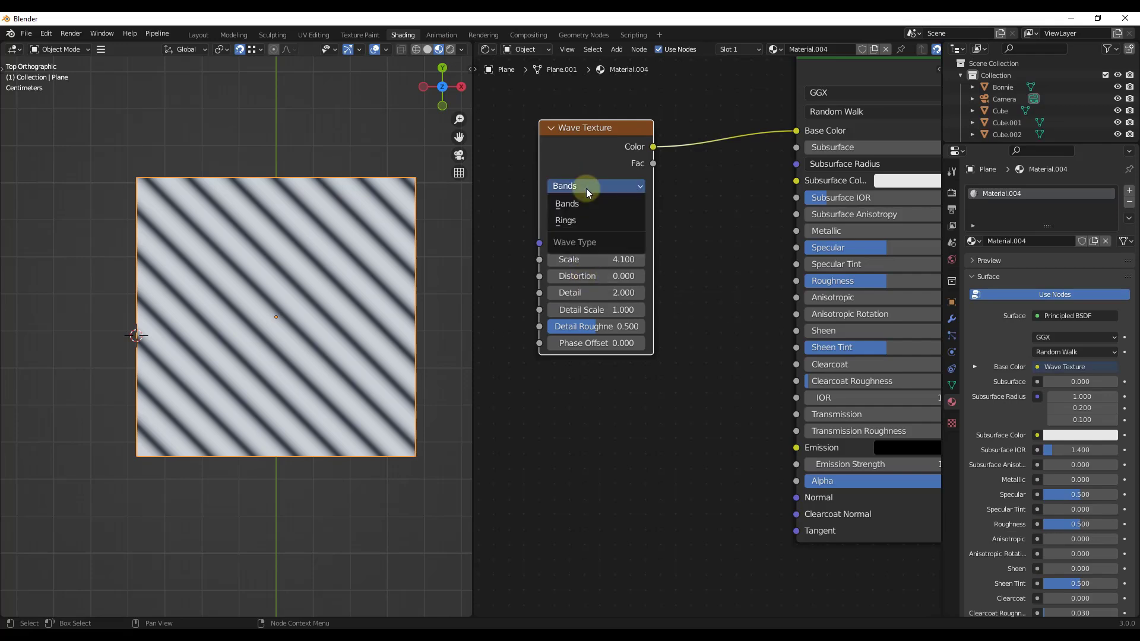
pyautogui.click(581, 191)
pyautogui.click(575, 190)
pyautogui.click(575, 193)
pyautogui.click(574, 205)
pyautogui.click(574, 239)
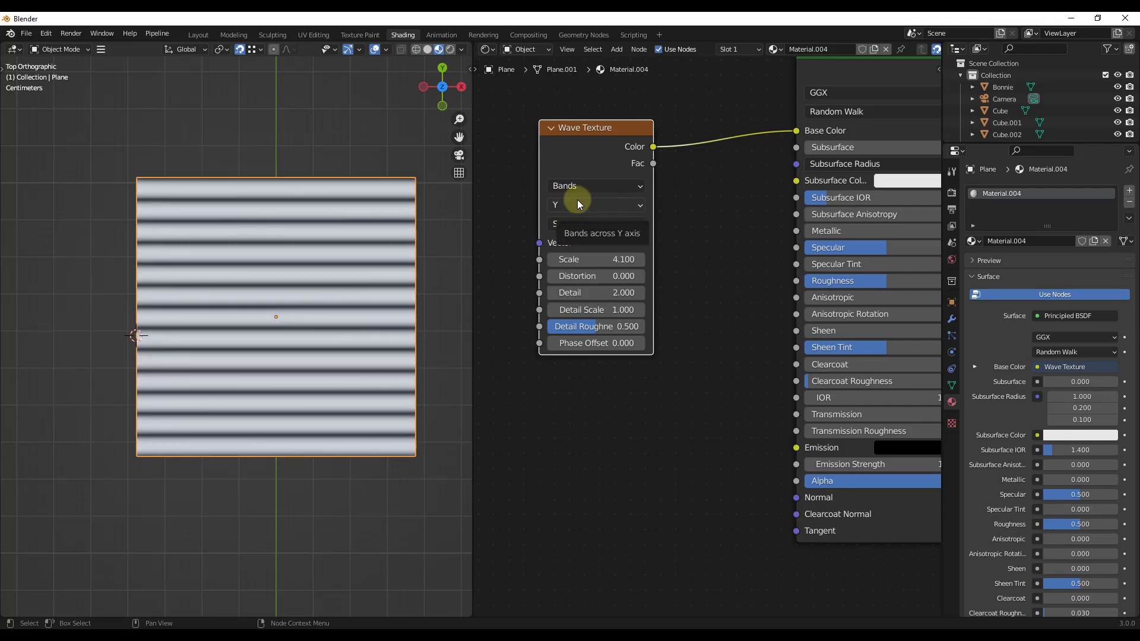
pyautogui.click(577, 199)
pyautogui.click(571, 255)
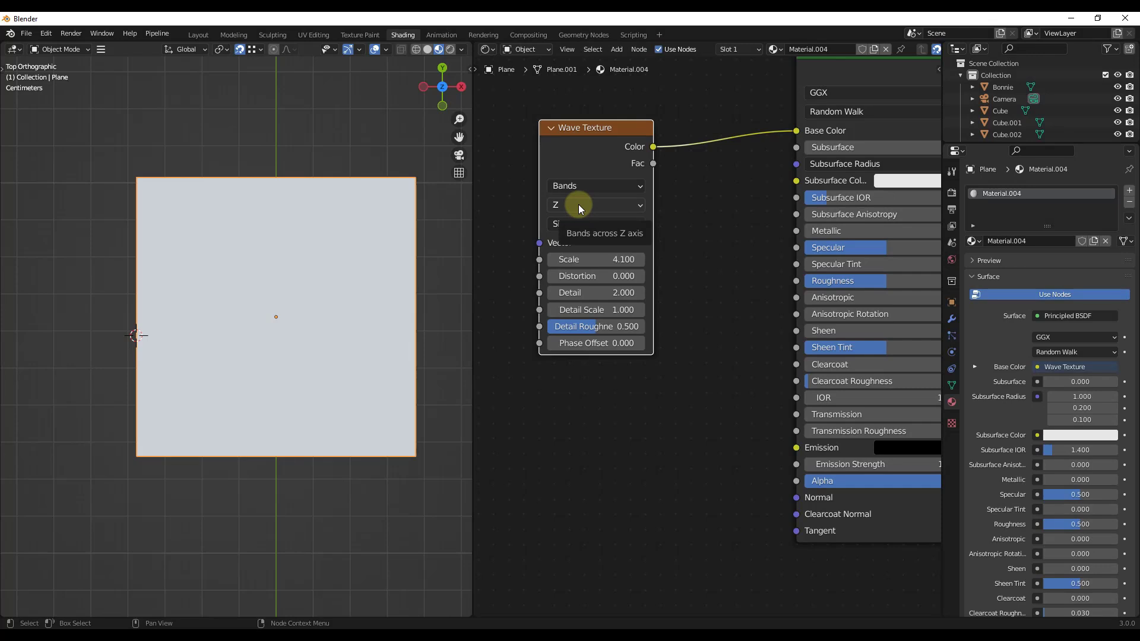
# - Switch the Wave Texture's type back to Rings, keeping the Spherical direction
pyautogui.click(577, 185)
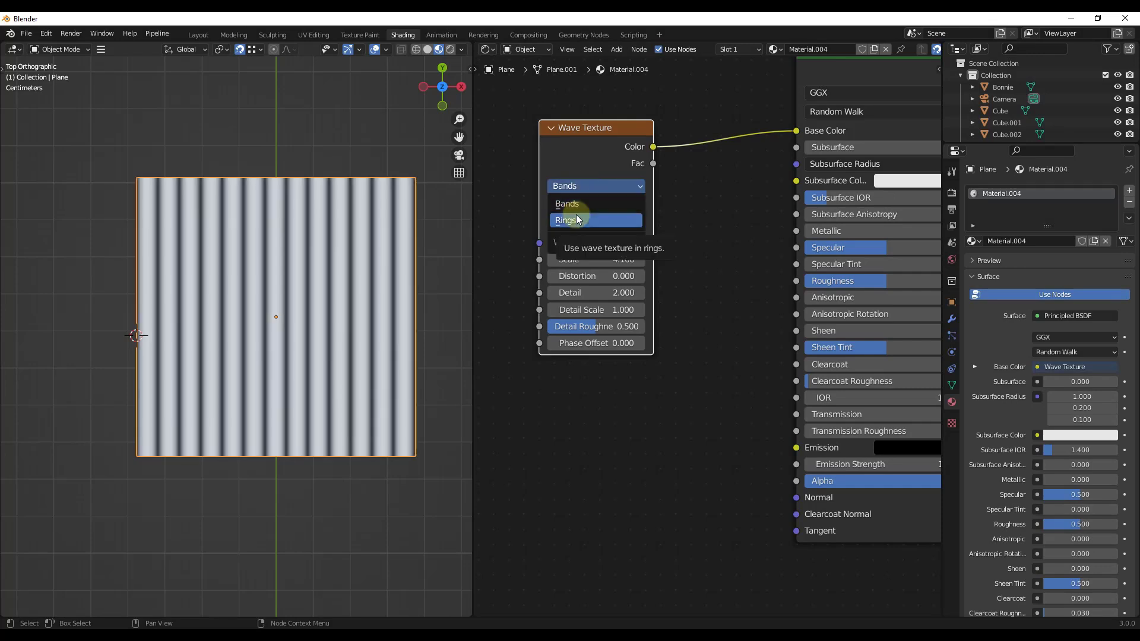
pyautogui.click(576, 220)
pyautogui.scroll(-4, 677, 252)
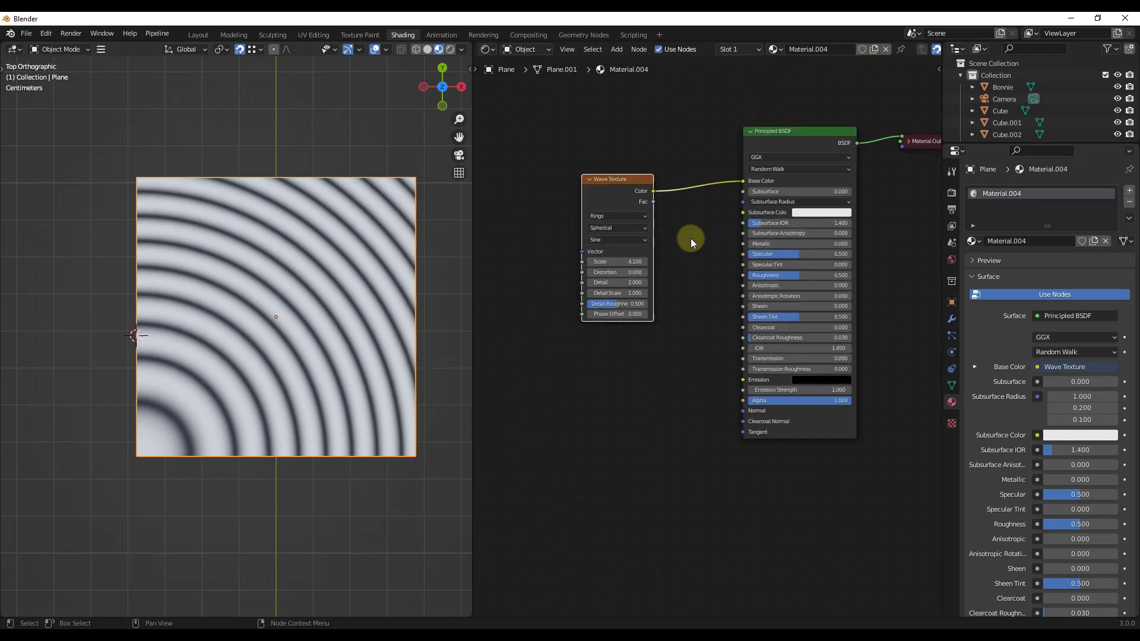
# - Add a Texture Coordinate node ahead of the Wave Texture node, leaving room for another node between them
pyautogui.moveTo(536, 226); pyautogui.dragTo(647, 250, button='middle')
pyautogui.scroll(3, 640, 254)
pyautogui.hotkey('shift', 'a')
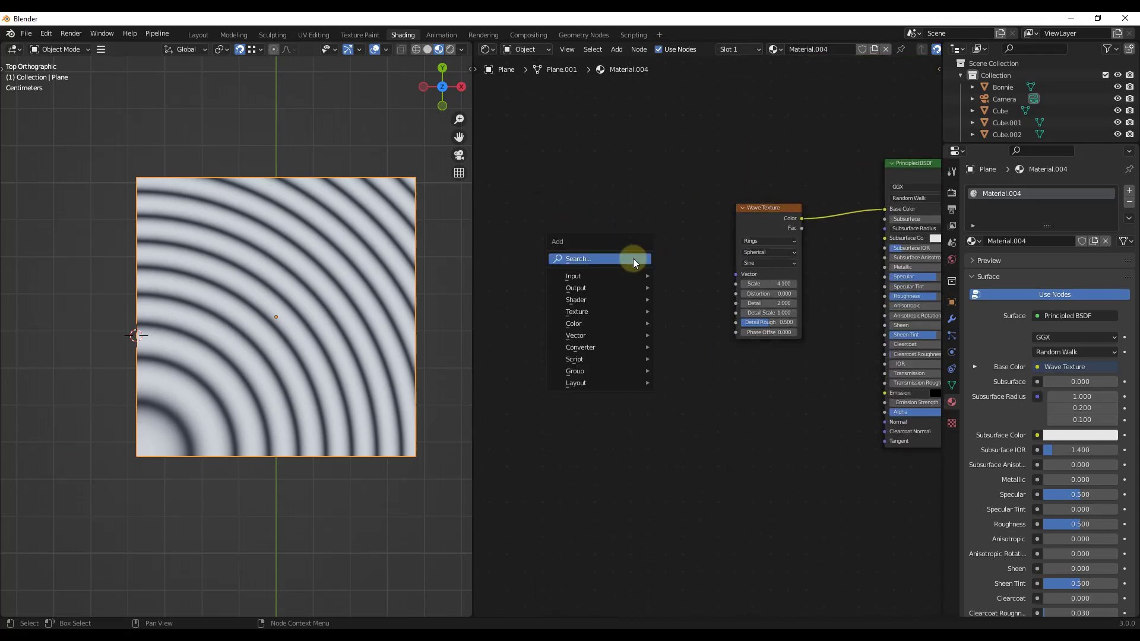
pyautogui.click(633, 258)
pyautogui.write('text')
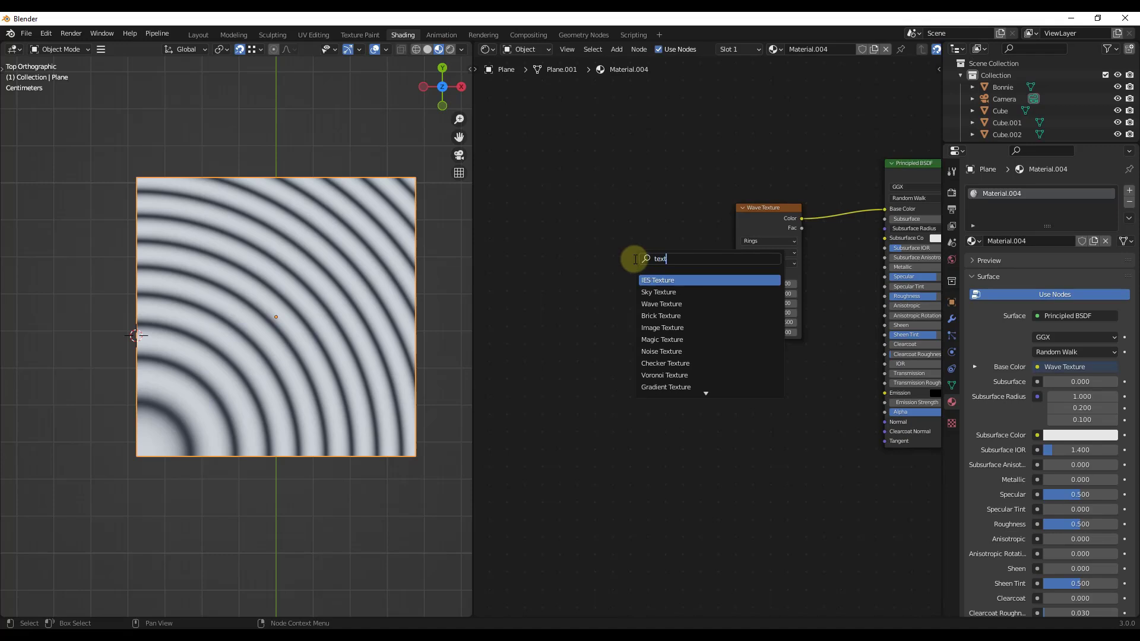
pyautogui.write(' c')
pyautogui.click(657, 292)
pyautogui.click(529, 247)
# - Add a Mapping node, connect Texture Coordinate's Generated output to its Vector input, and link its output to the Wave Texture's Vector
pyautogui.hotkey('shift', 'a')
pyautogui.click(646, 265)
pyautogui.write('mapp')
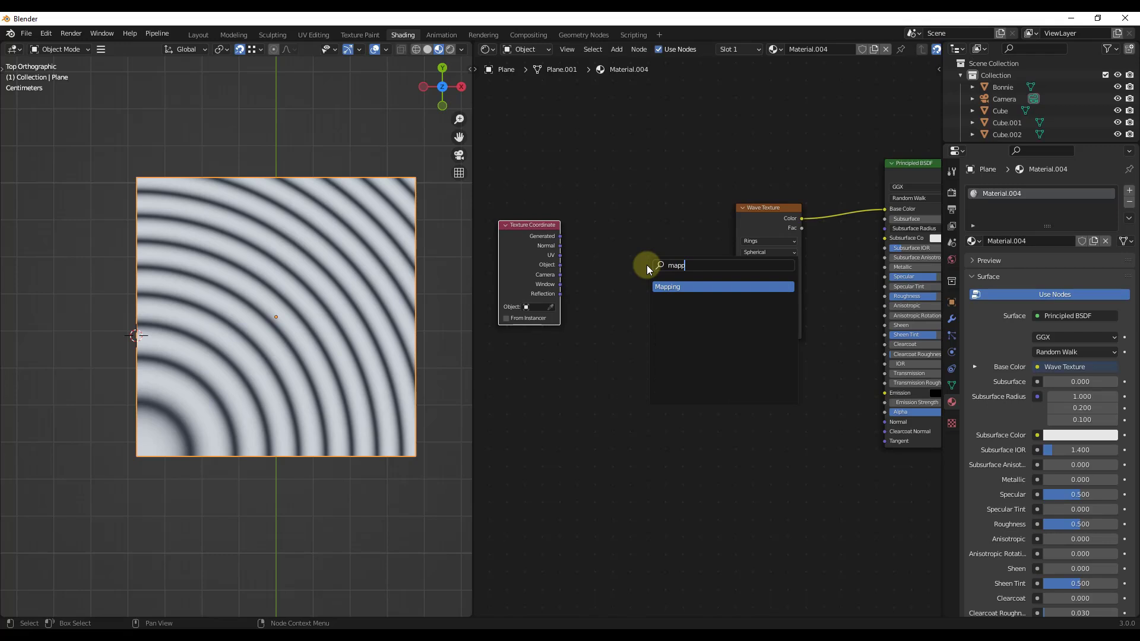
pyautogui.click(667, 287)
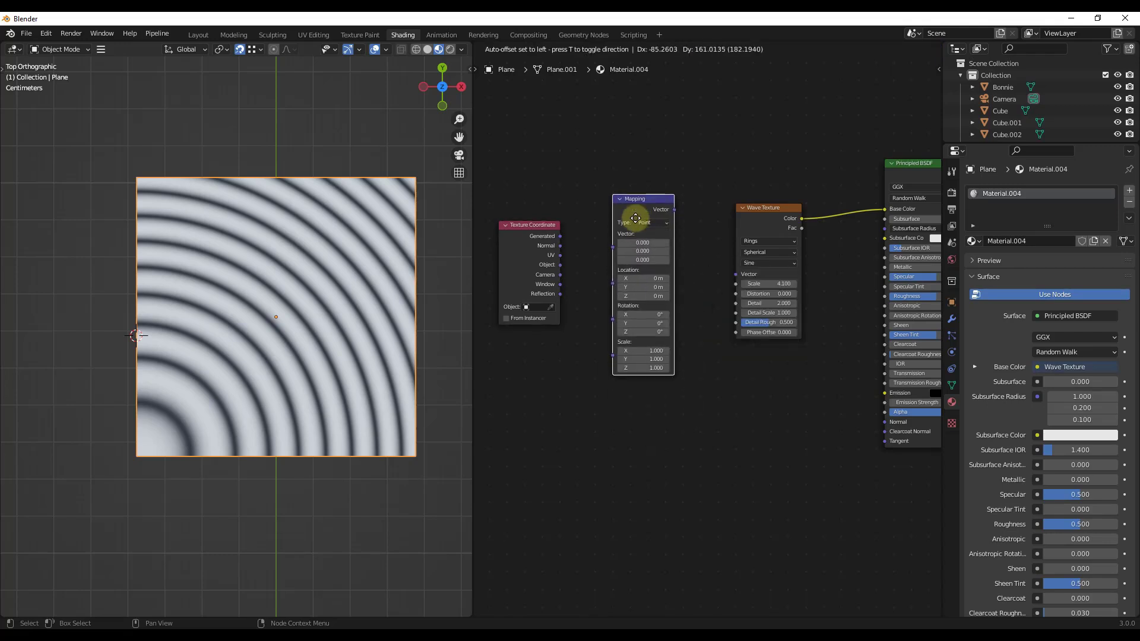
pyautogui.click(632, 216)
pyautogui.moveTo(560, 235); pyautogui.dragTo(612, 238)
pyautogui.moveTo(675, 210); pyautogui.dragTo(735, 274)
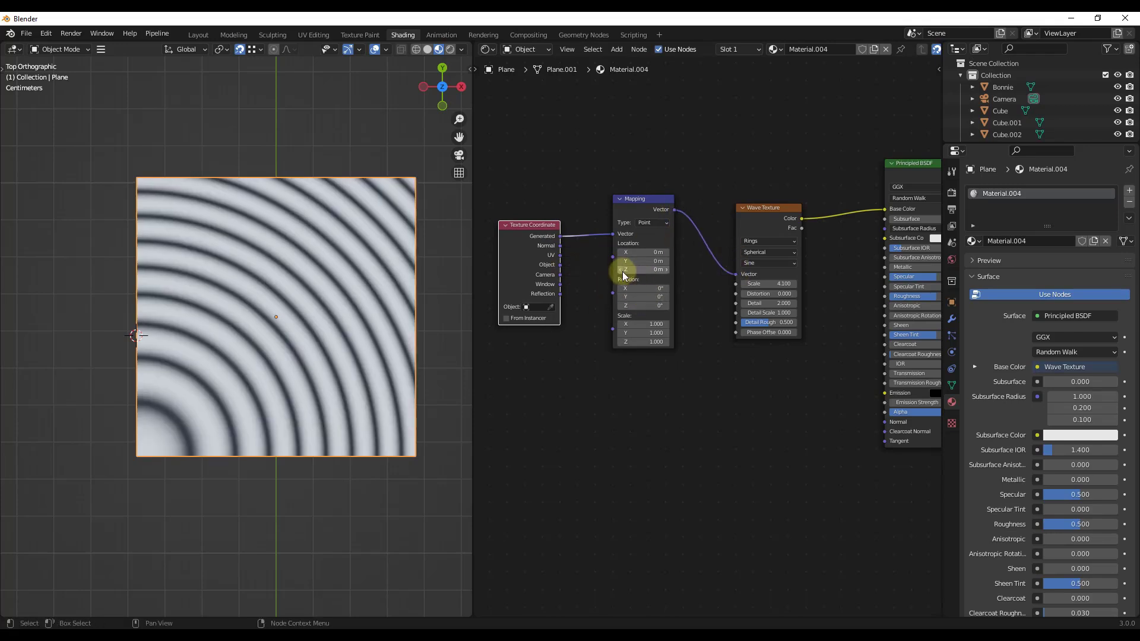
# - Shift the Mapping node's location to -0.4 m in Z and -0.6 m in Y
pyautogui.click(667, 270)
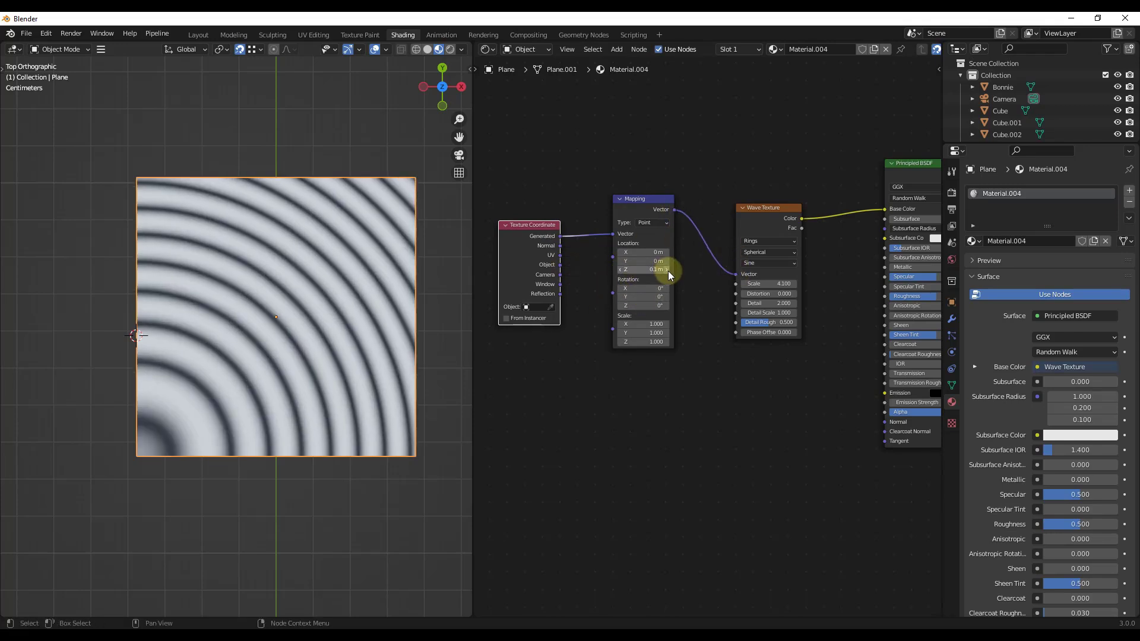
pyautogui.click(619, 270)
pyautogui.click(620, 270)
pyautogui.click(620, 269)
pyautogui.click(620, 269)
pyautogui.click(620, 270)
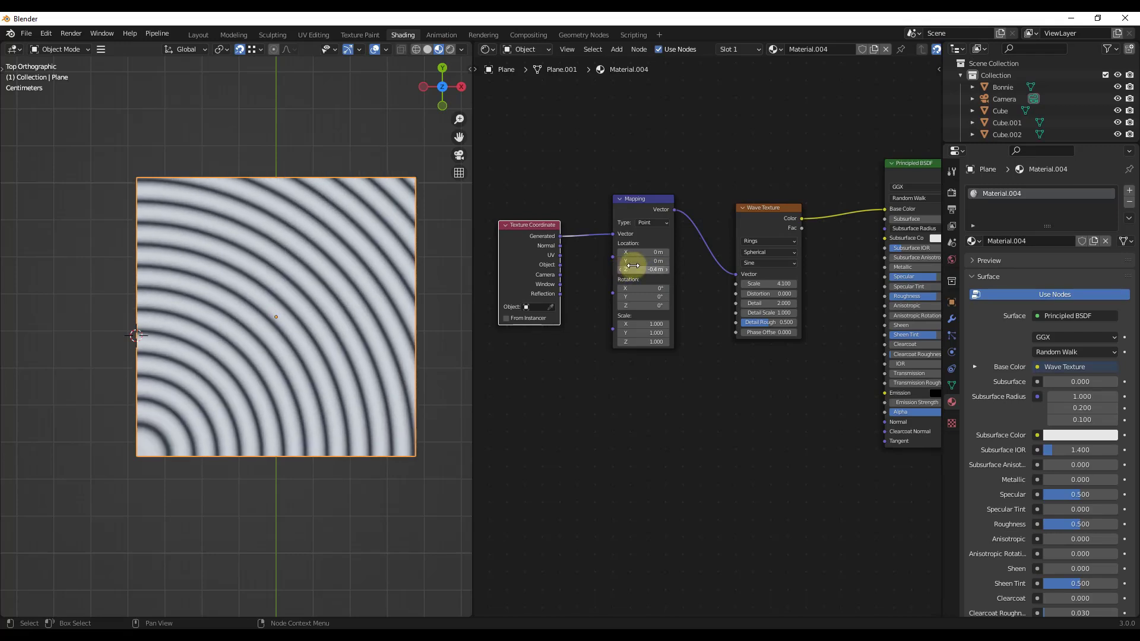
pyautogui.moveTo(646, 261); pyautogui.dragTo(659, 253)
# - Reset the Mapping node's Y and Z location values to 0 m
pyautogui.click(659, 252)
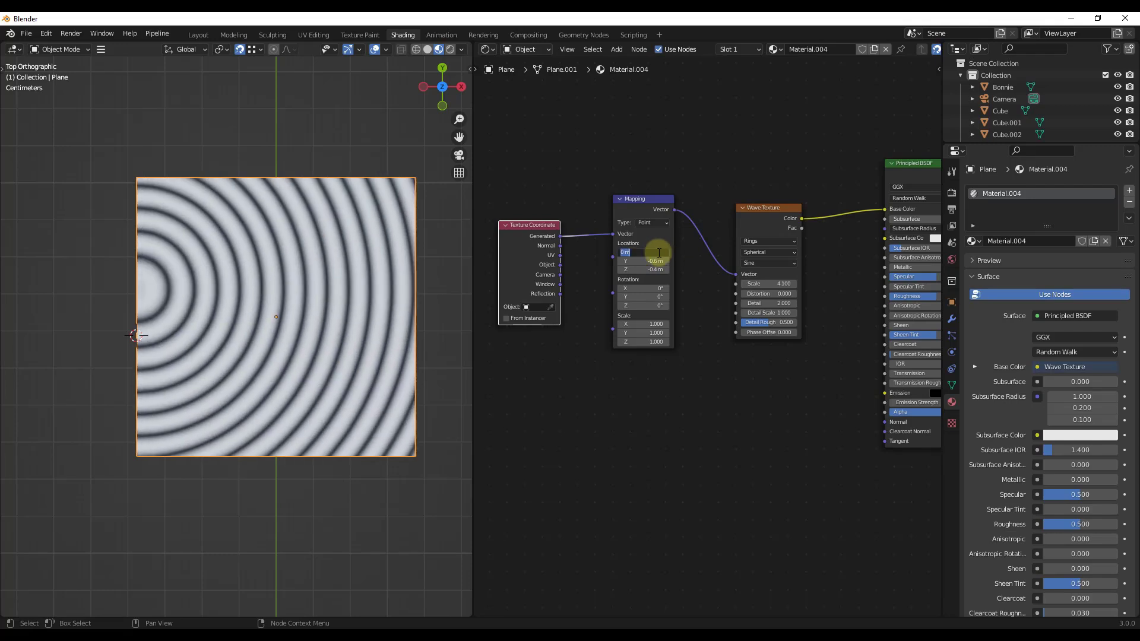
pyautogui.press('Tab')
pyautogui.write('0')
pyautogui.press('Tab')
pyautogui.write('0')
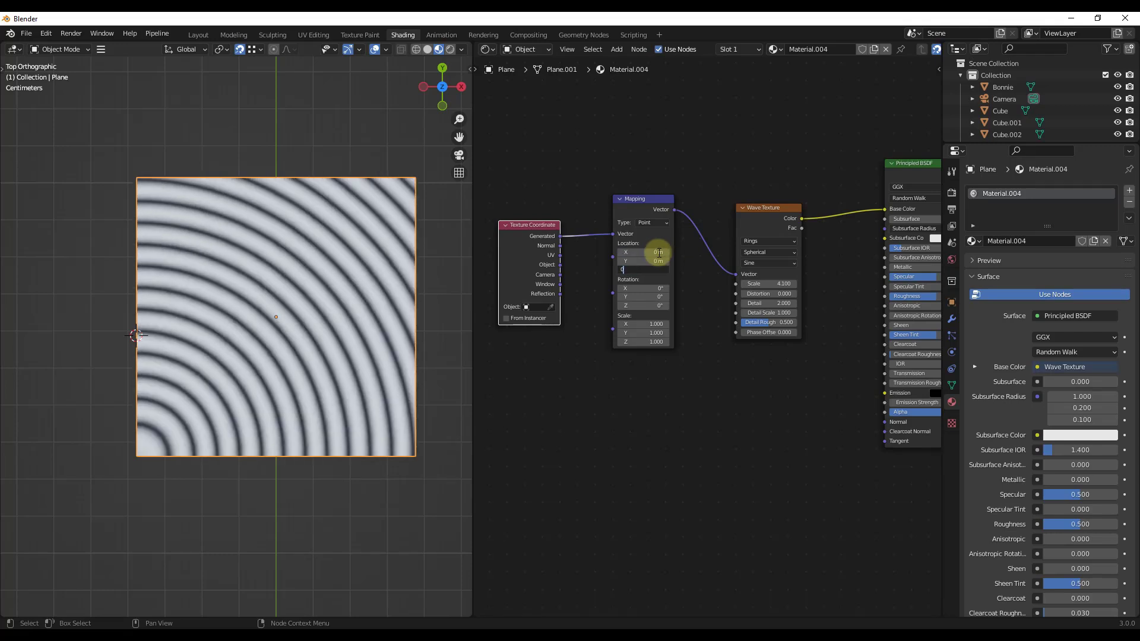
pyautogui.press('Return')
# - Change the Wave Texture's type to Bands and its wave profile to Saw
pyautogui.click(683, 253)
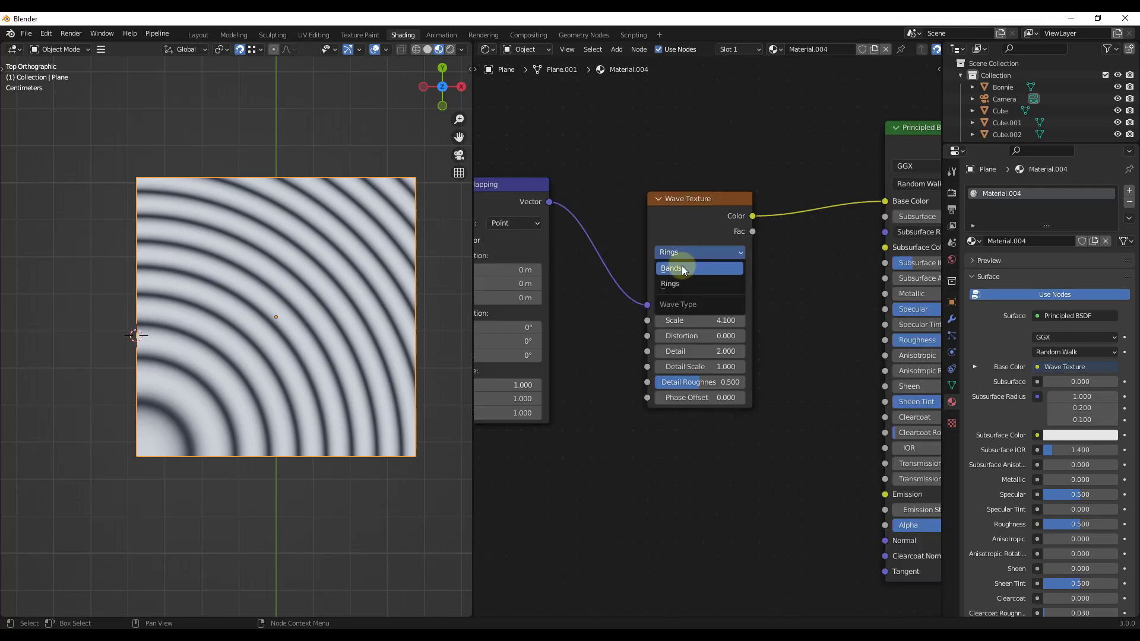
pyautogui.click(681, 268)
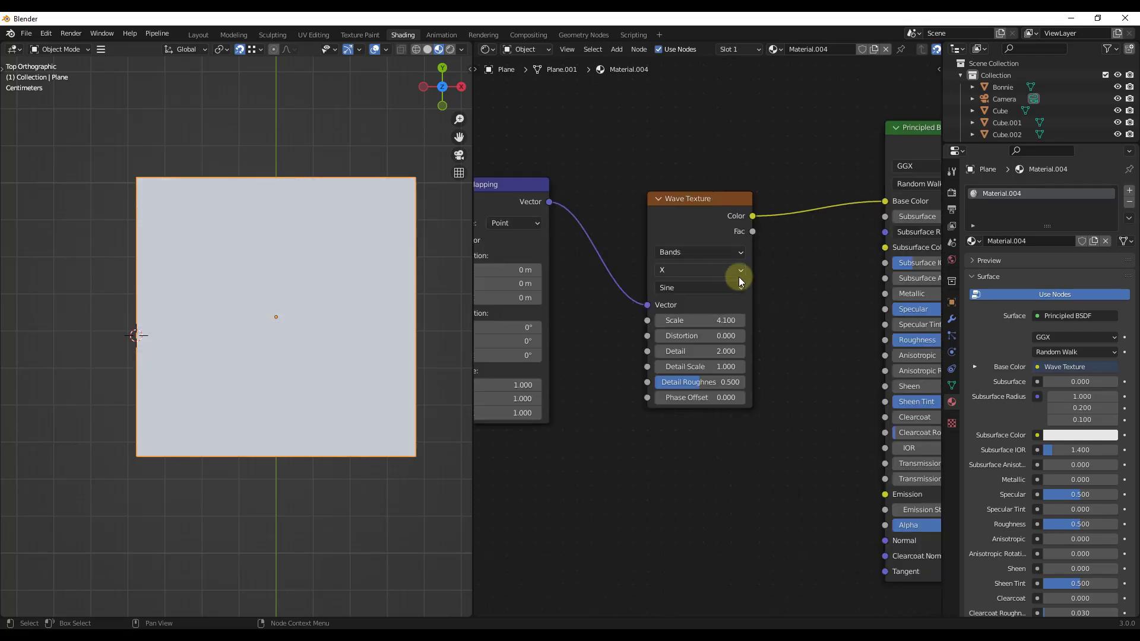
pyautogui.scroll(3, 705, 290)
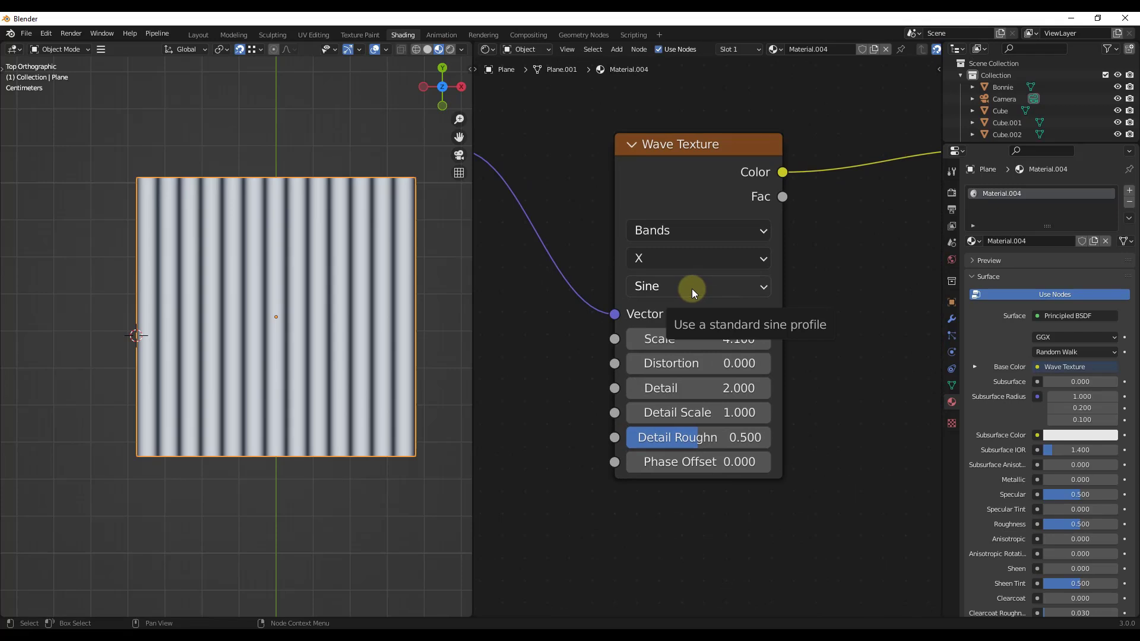
pyautogui.click(692, 288)
pyautogui.click(665, 334)
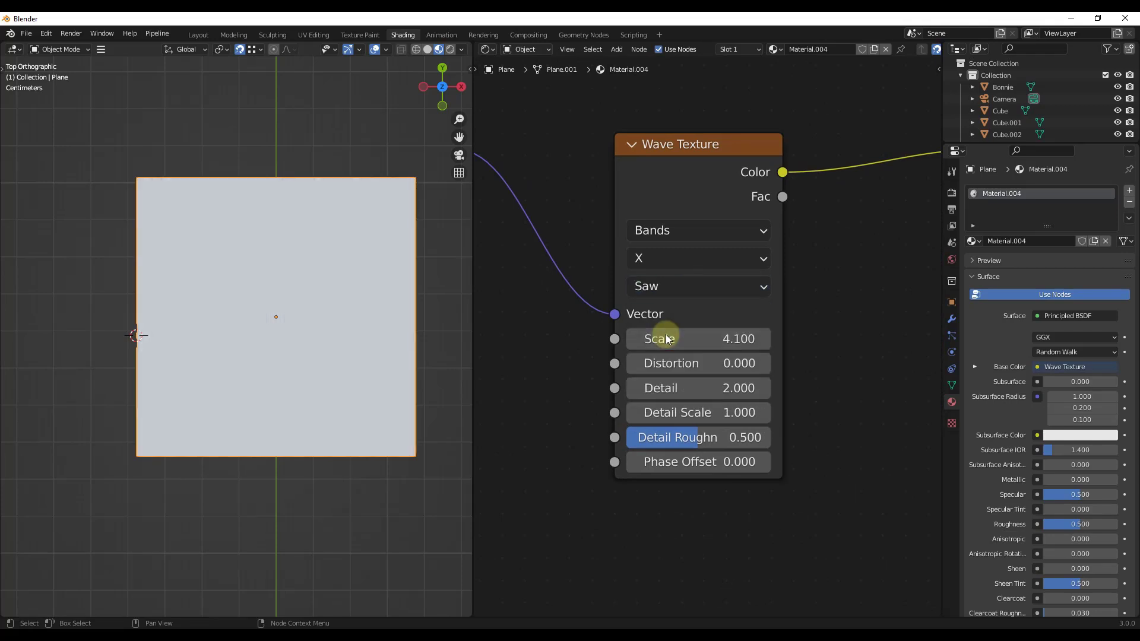
pyautogui.scroll(2, 340, 291)
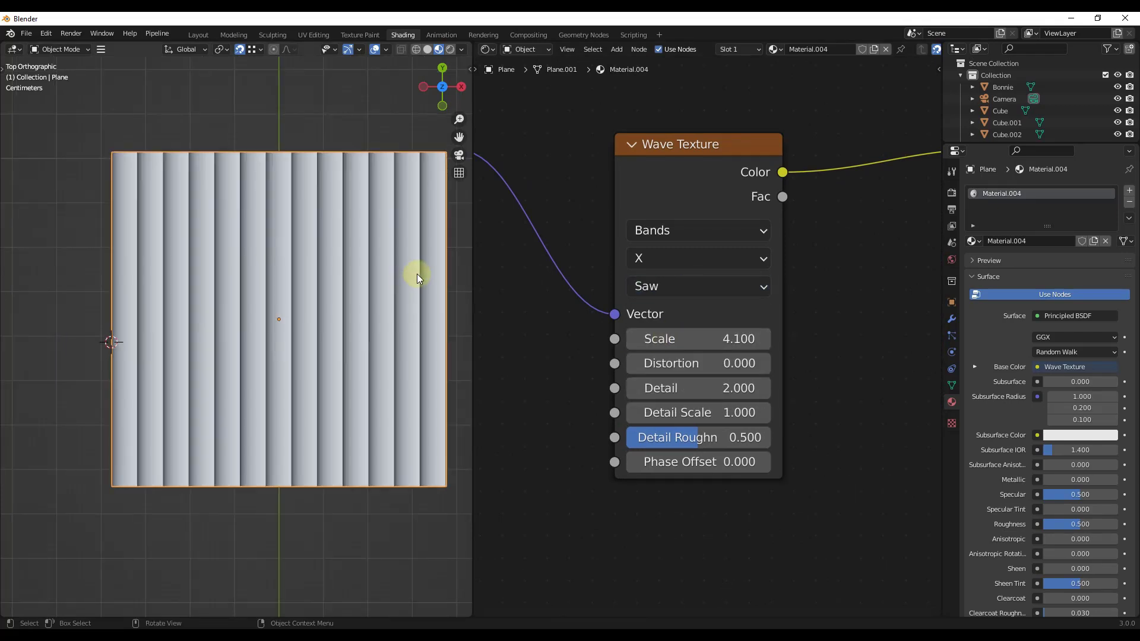
# - Try the Triangle and Sine wave profiles on the Wave Texture and return it to Saw
pyautogui.click(693, 292)
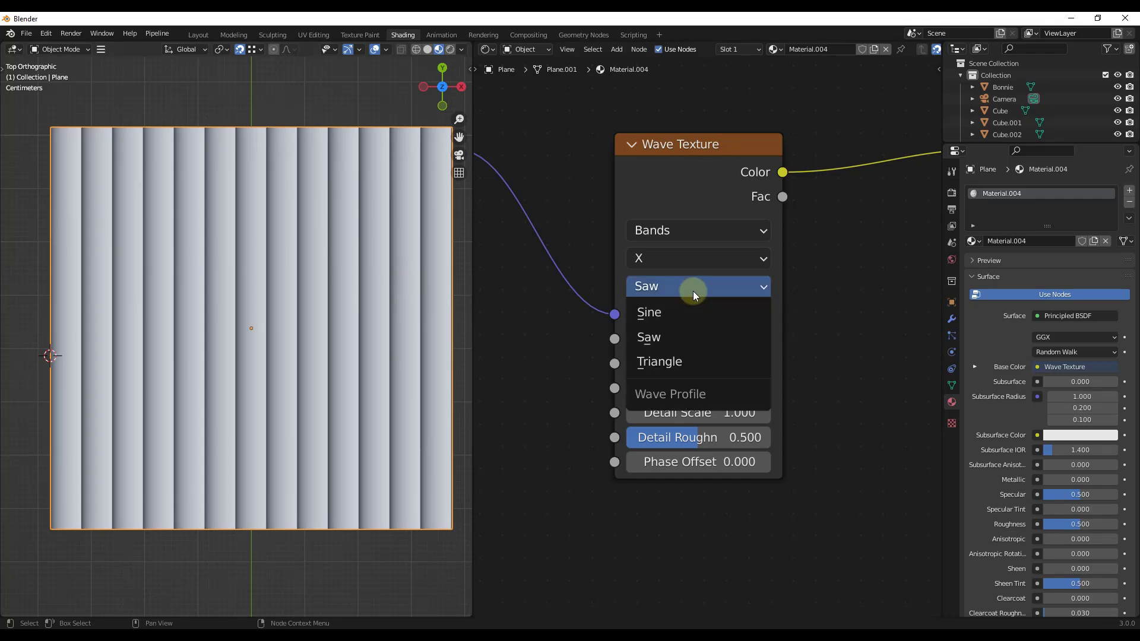
pyautogui.click(683, 358)
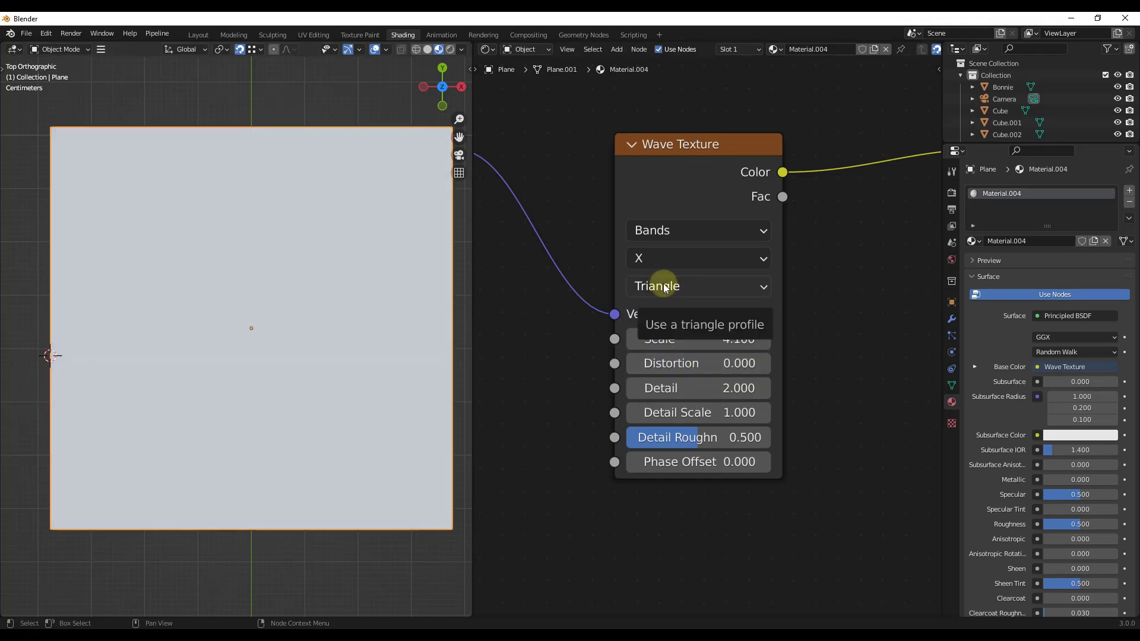
pyautogui.click(664, 288)
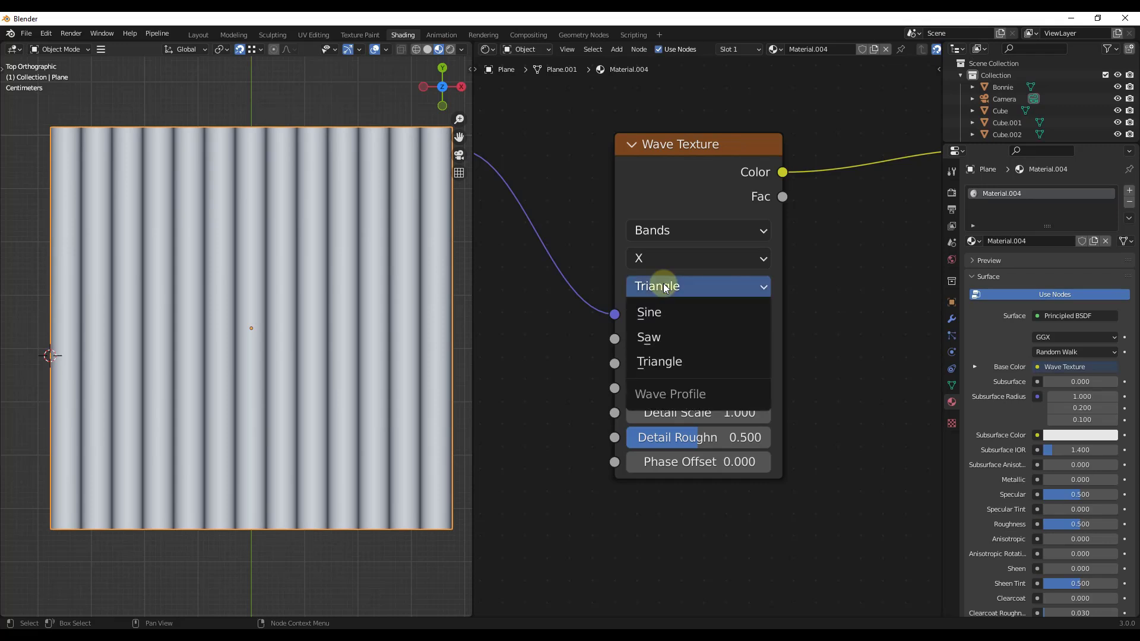
pyautogui.click(661, 315)
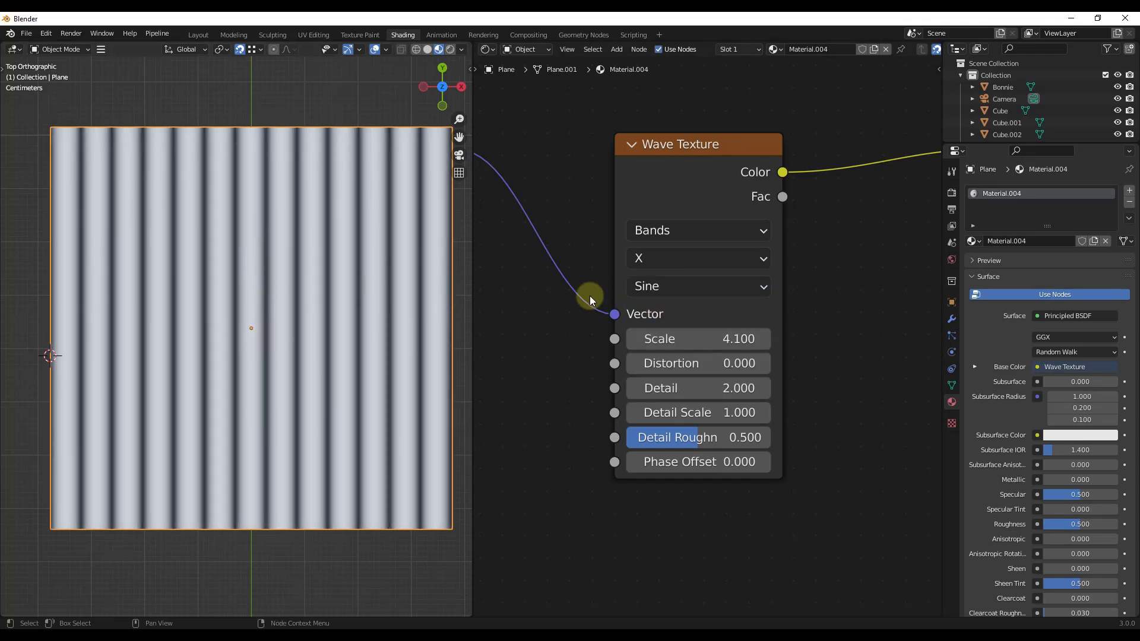
pyautogui.click(640, 289)
pyautogui.click(657, 329)
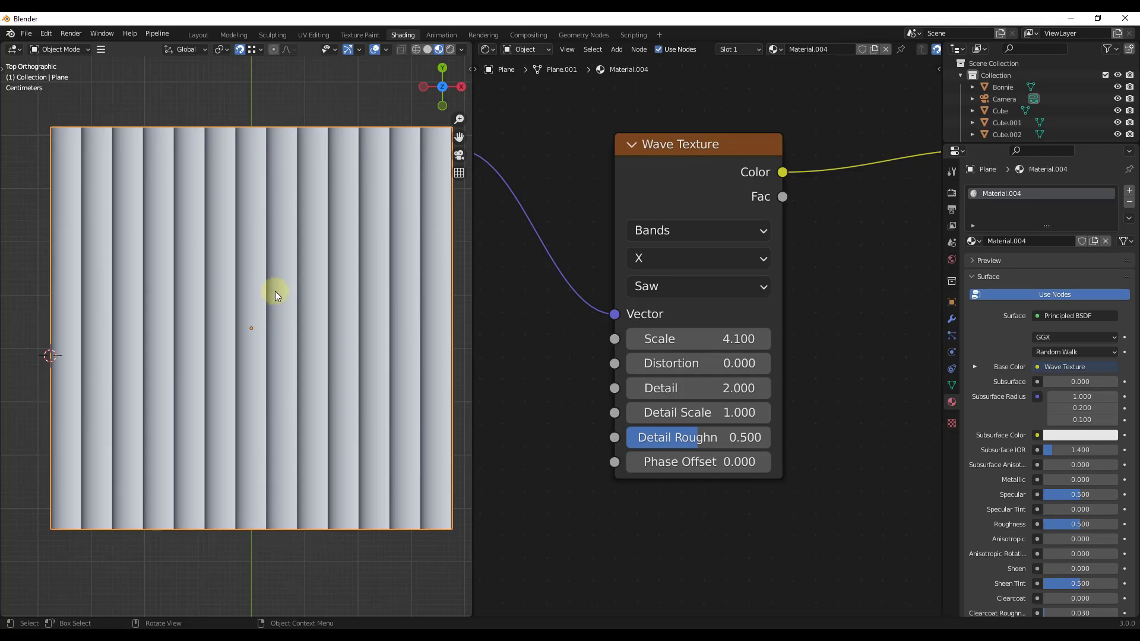
# - Set the Wave Texture's scale to 1.3 and compare the Sine and Triangle profiles, finishing on Sine
pyautogui.moveTo(699, 336); pyautogui.dragTo(691, 338)
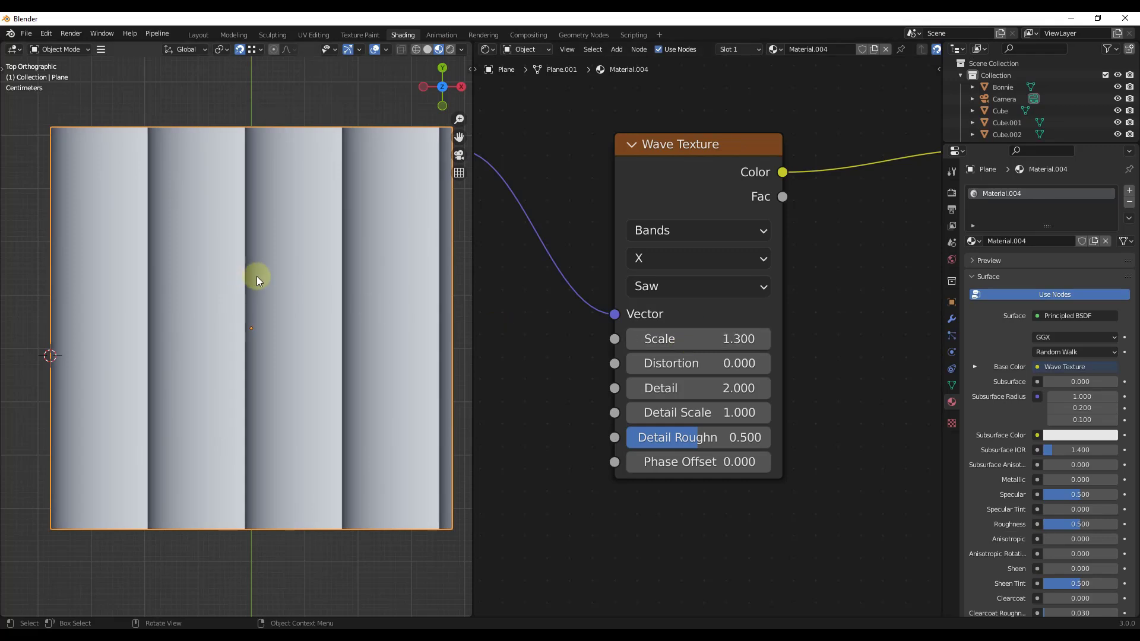
pyautogui.click(650, 286)
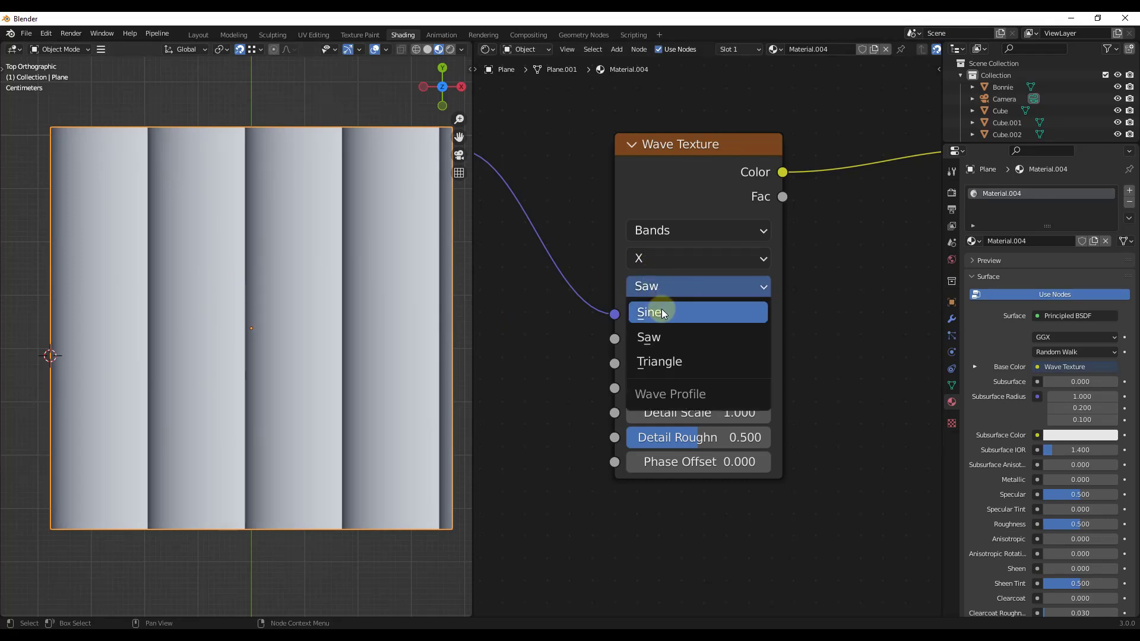
pyautogui.click(653, 309)
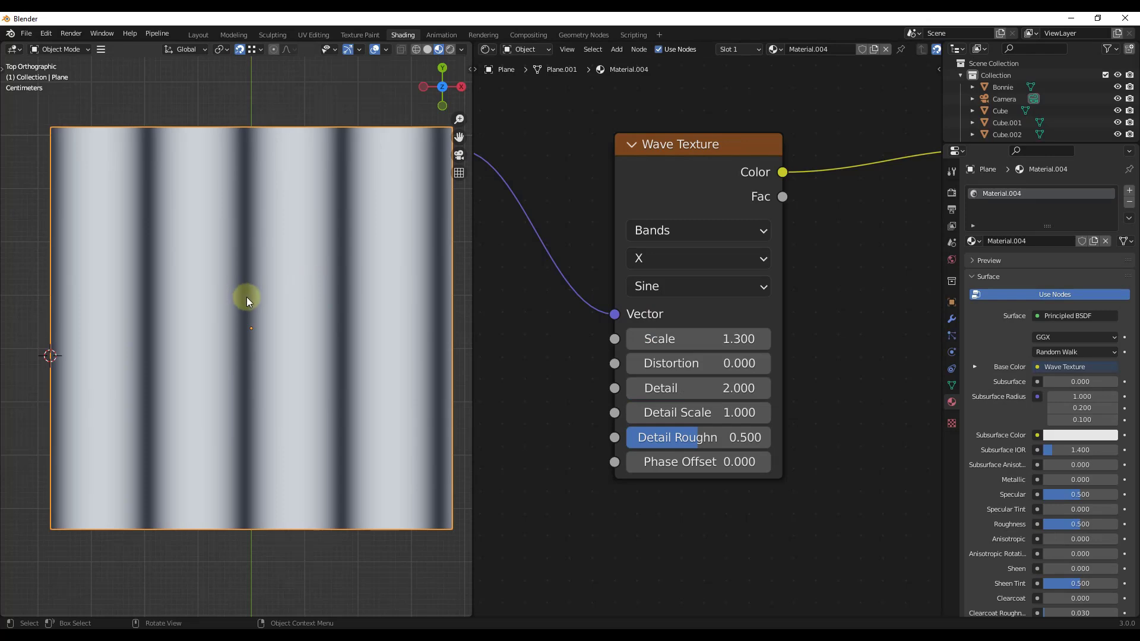
pyautogui.click(697, 290)
pyautogui.click(670, 359)
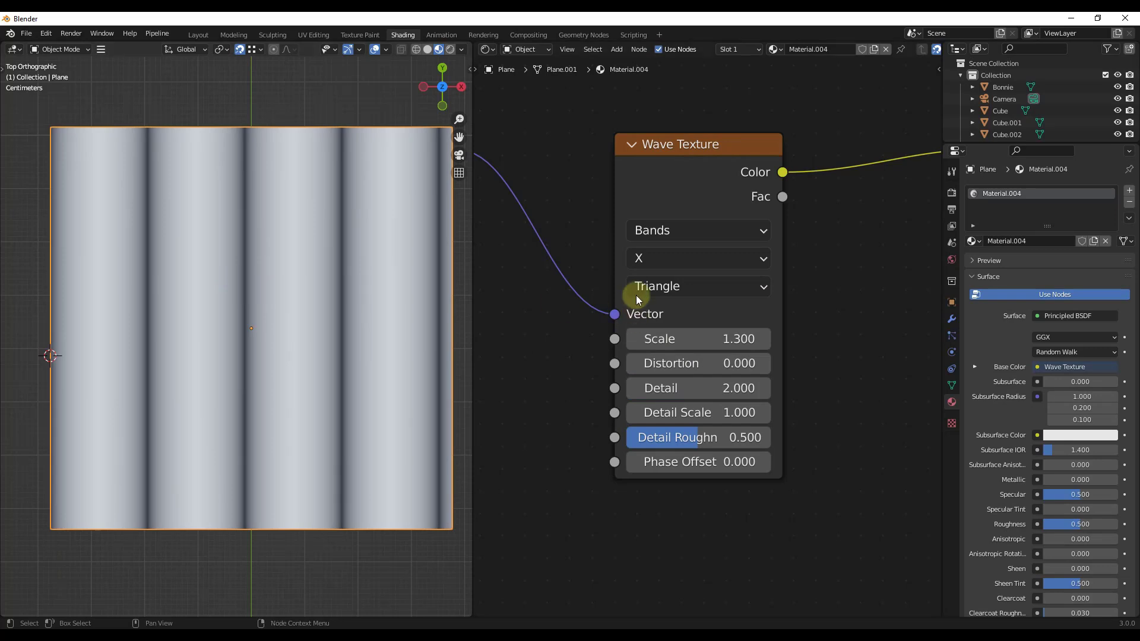
pyautogui.click(655, 287)
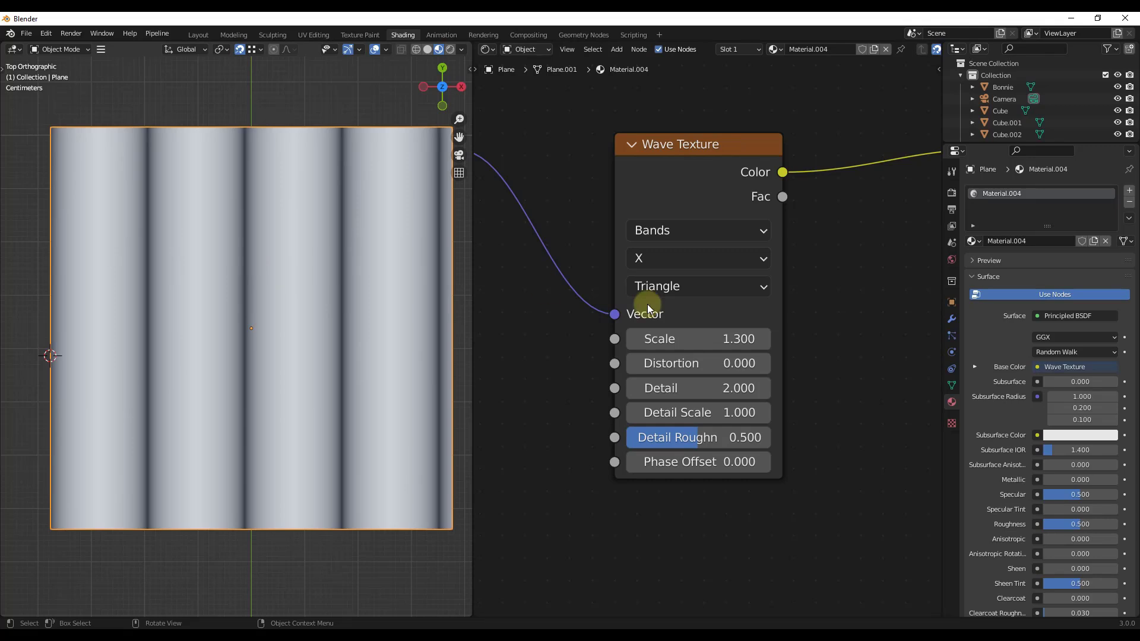
pyautogui.click(711, 290)
pyautogui.click(687, 307)
pyautogui.scroll(-1, 351, 276)
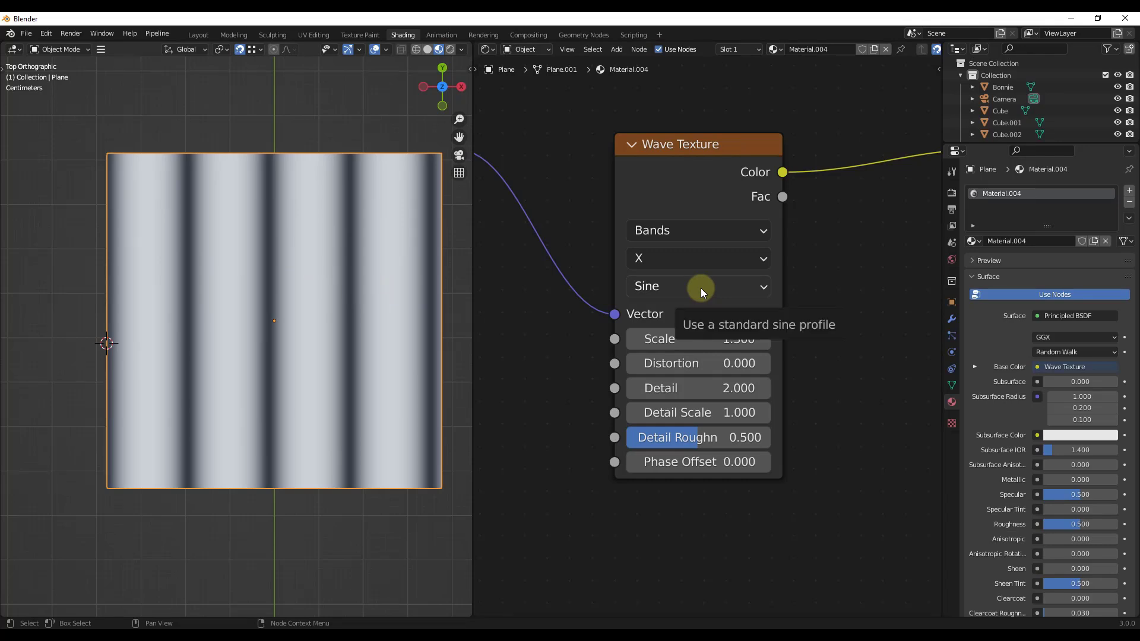
# - Try a Wave Texture scale of 4.9 and settle on 3.6
pyautogui.moveTo(730, 339)
pyautogui.mouseDown()
pyautogui.moveTo(703, 334)
pyautogui.moveTo(726, 338)
pyautogui.mouseUp()
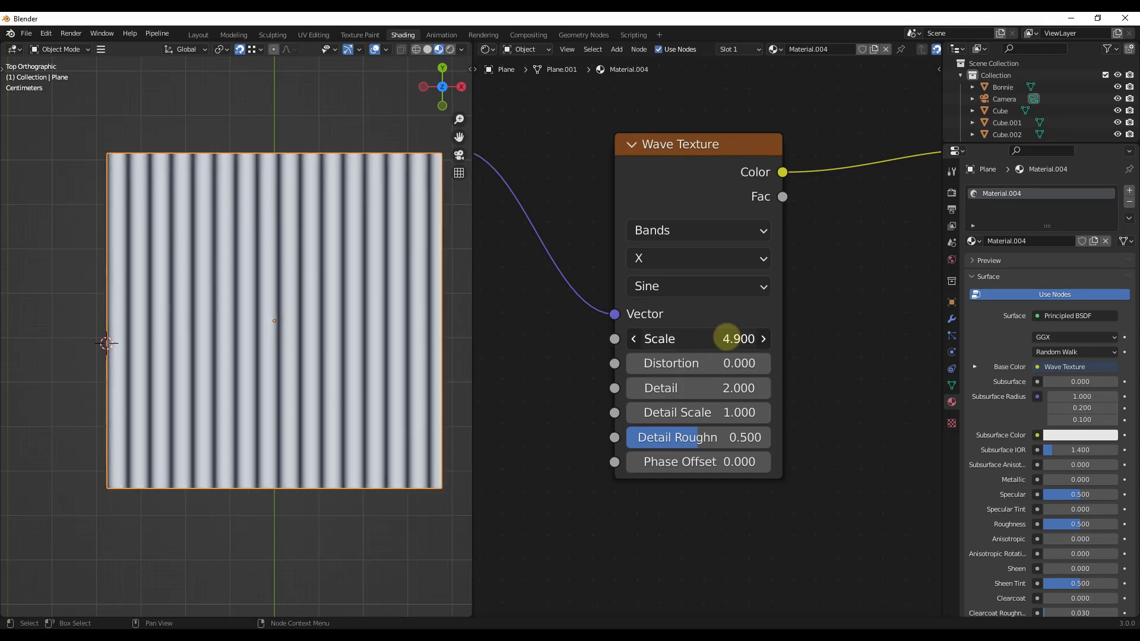
pyautogui.scroll(-2, 285, 263)
pyautogui.scroll(1, 322, 267)
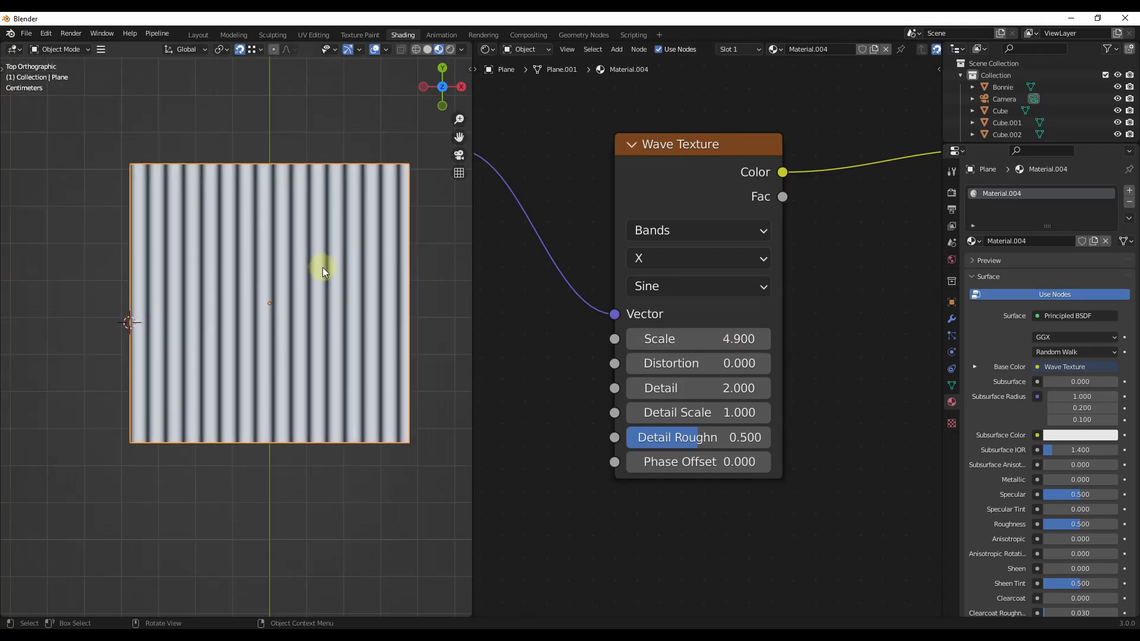
pyautogui.click(672, 348)
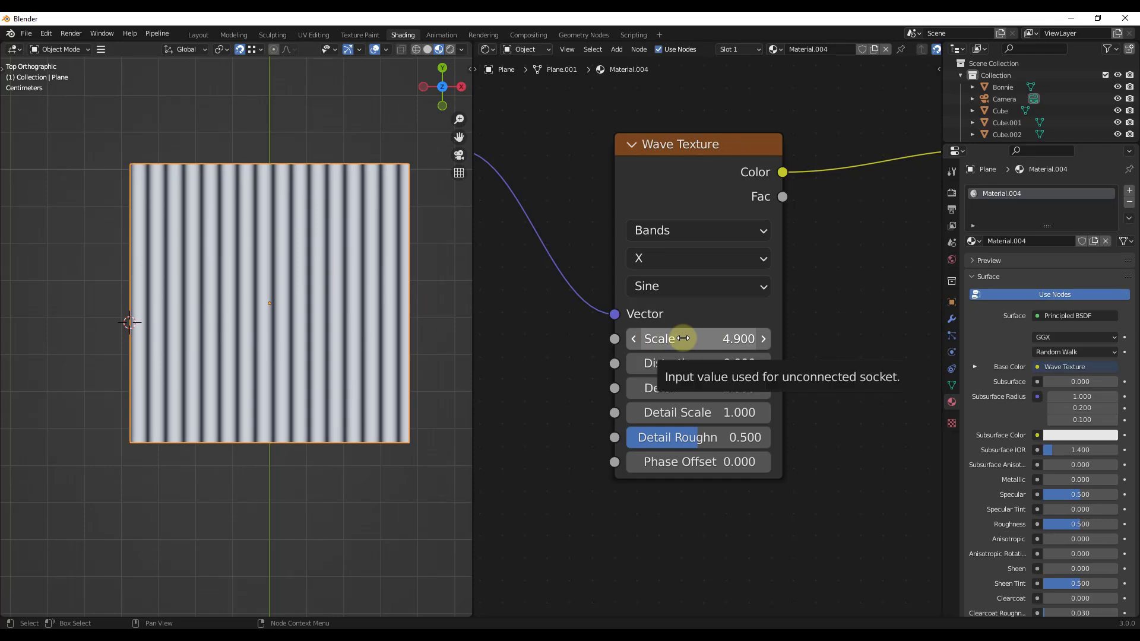
pyautogui.moveTo(682, 339); pyautogui.dragTo(665, 340)
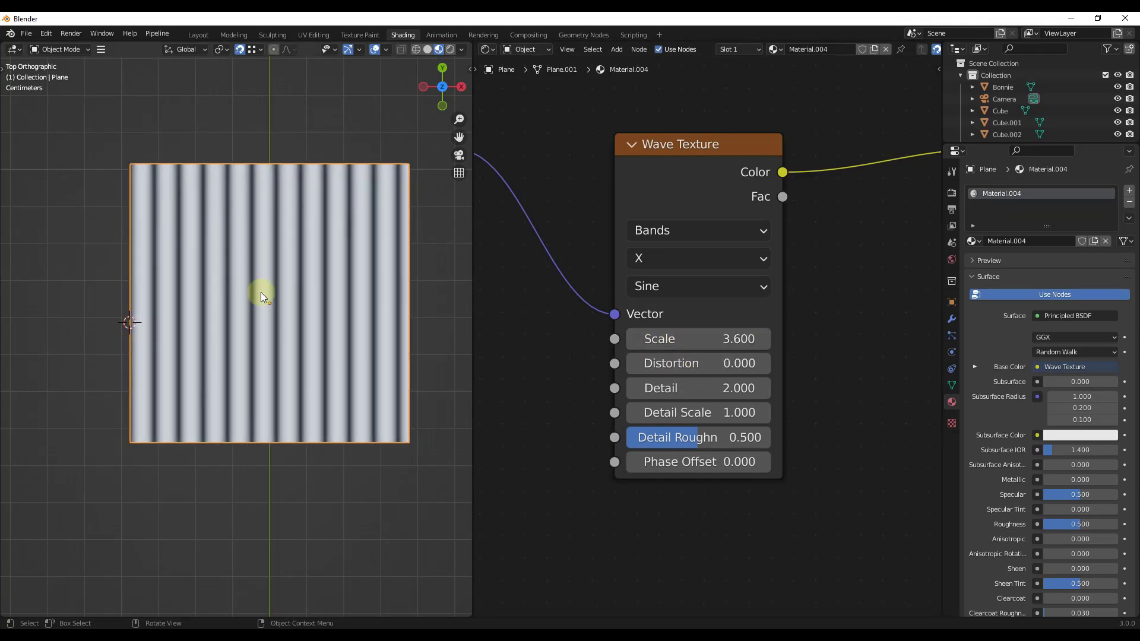
pyautogui.scroll(1, 270, 292)
pyautogui.scroll(1, 441, 273)
pyautogui.scroll(-1, 439, 272)
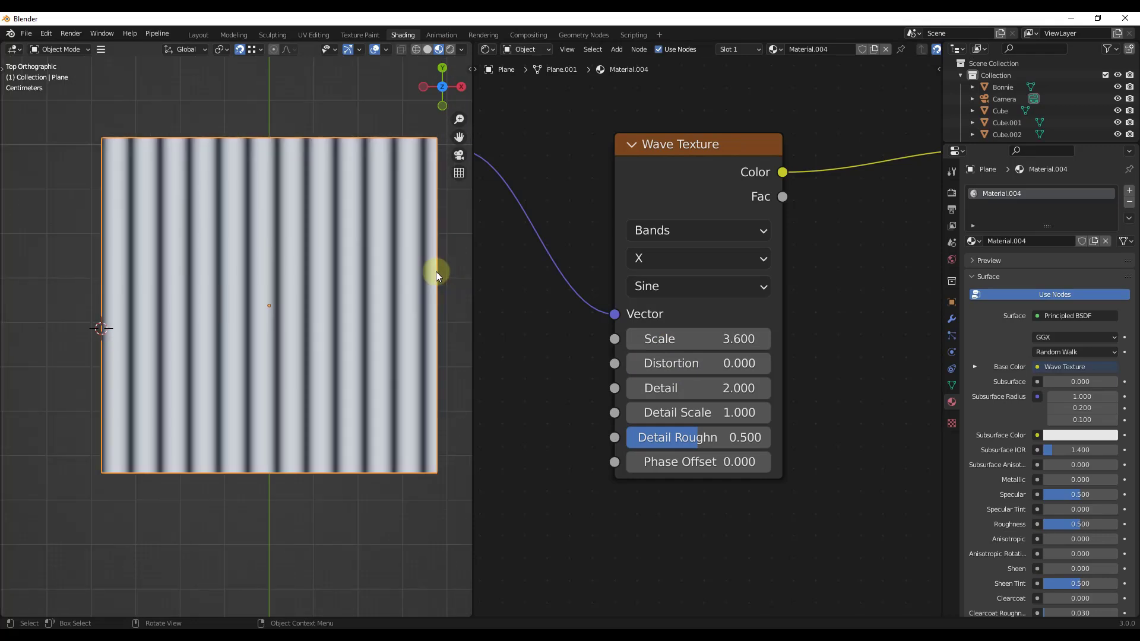
pyautogui.scroll(-1, 415, 267)
pyautogui.scroll(1, 418, 268)
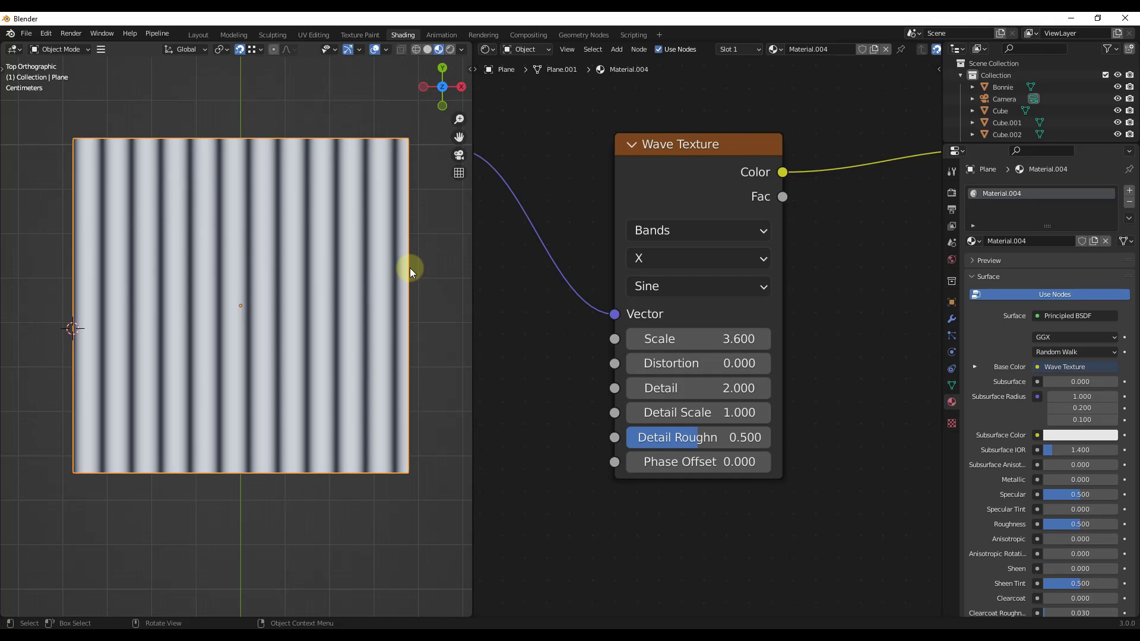
# - Raise the Wave Texture's Distortion to 10 and on to 13.5
pyautogui.moveTo(663, 365); pyautogui.dragTo(673, 365)
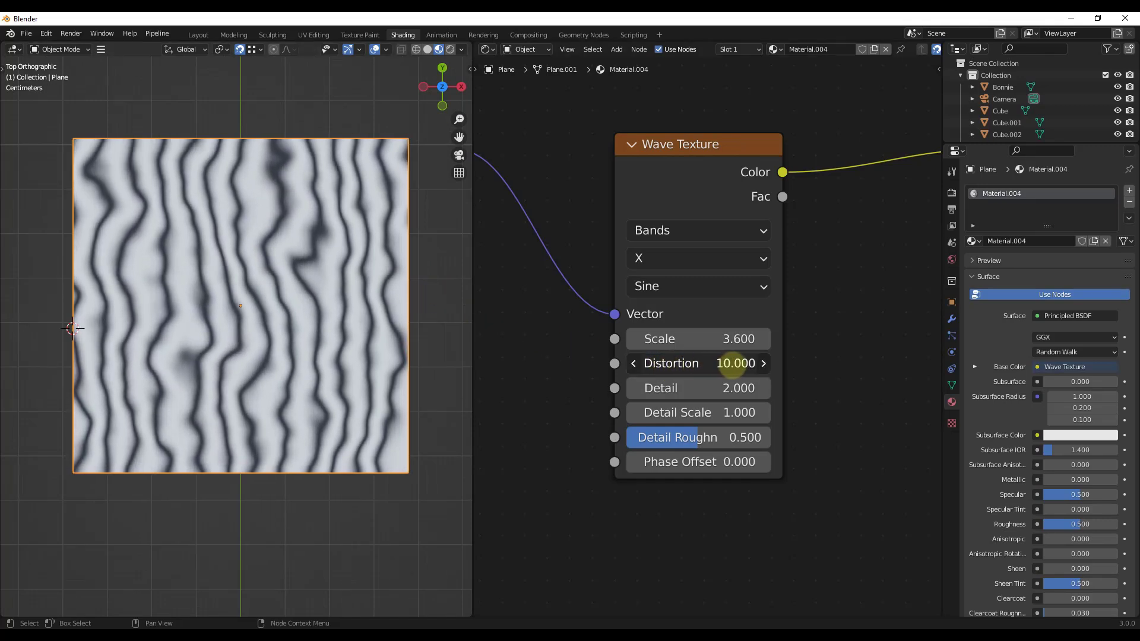
pyautogui.moveTo(742, 363)
pyautogui.mouseDown()
pyautogui.moveTo(1080, 362)
pyautogui.moveTo(52, 362)
pyautogui.moveTo(1122, 372)
pyautogui.moveTo(702, 369)
pyautogui.moveTo(794, 364)
pyautogui.moveTo(712, 381)
pyautogui.moveTo(752, 378)
pyautogui.mouseUp()
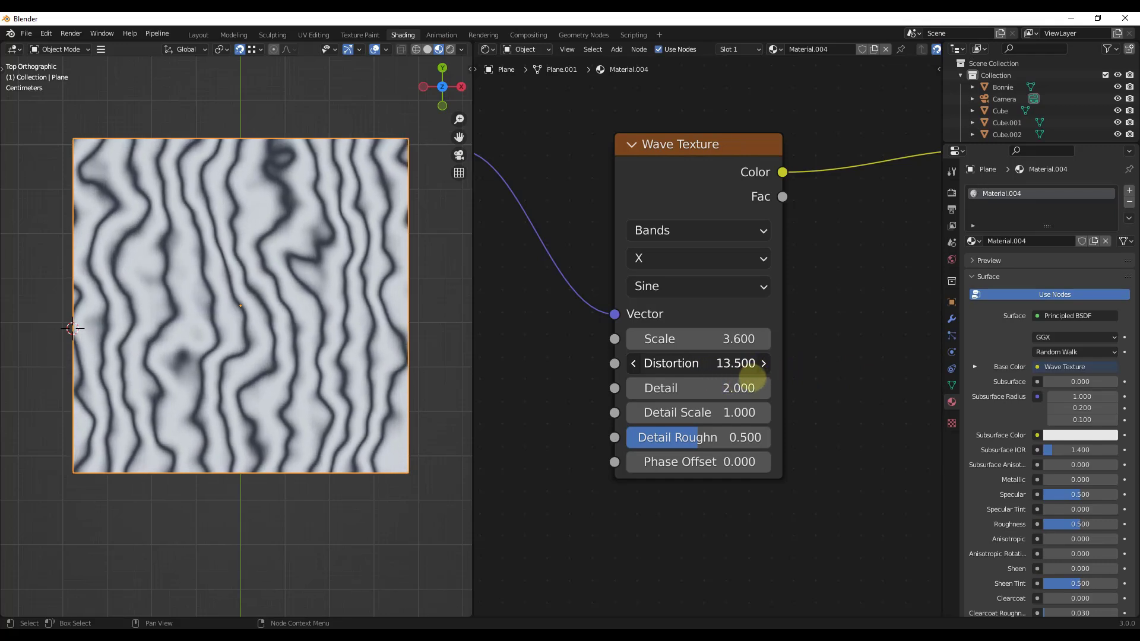
pyautogui.scroll(1, 309, 305)
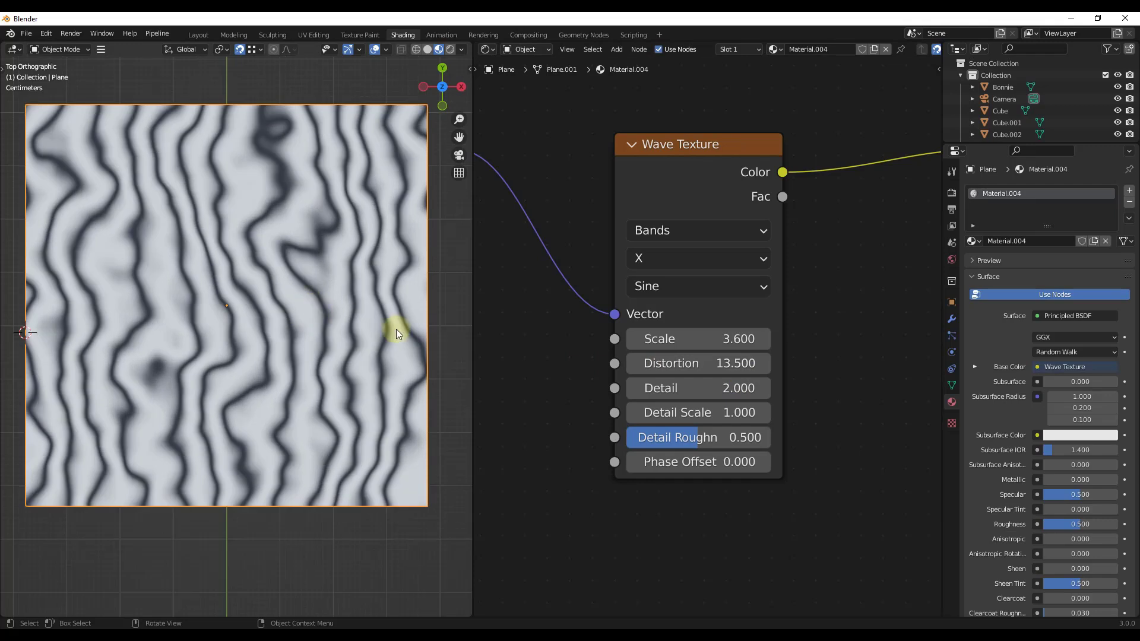
# - Try Wave Texture Detail values of 10 and 15 and settle on 8.3
pyautogui.moveTo(698, 387); pyautogui.dragTo(730, 389)
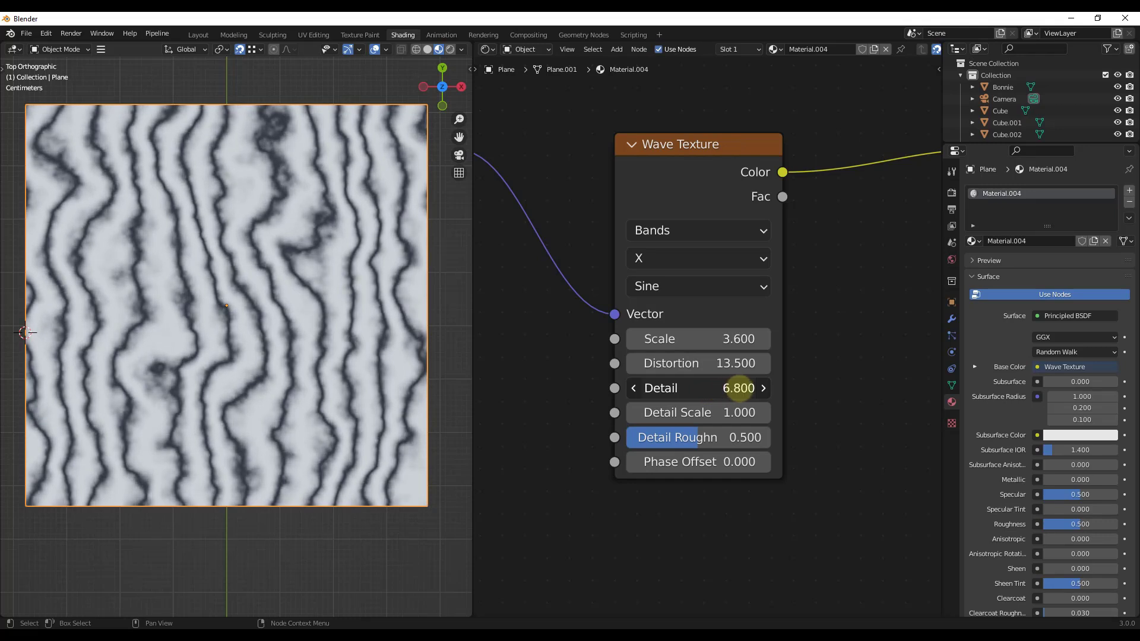
pyautogui.scroll(4, 332, 221)
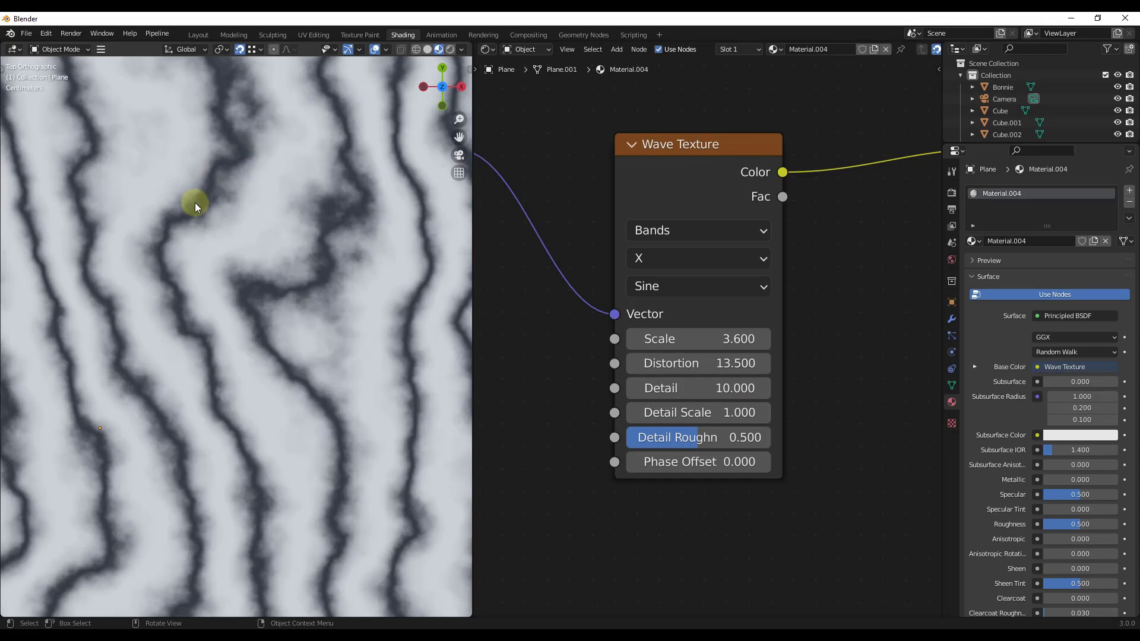
pyautogui.moveTo(681, 389); pyautogui.dragTo(730, 392)
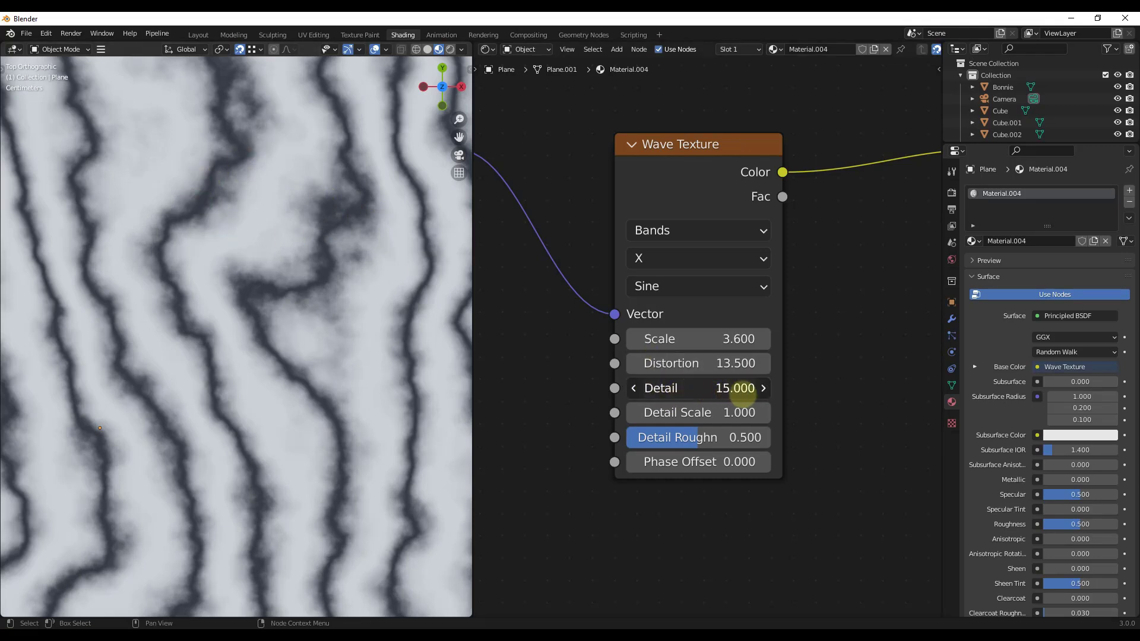
pyautogui.scroll(-6, 245, 231)
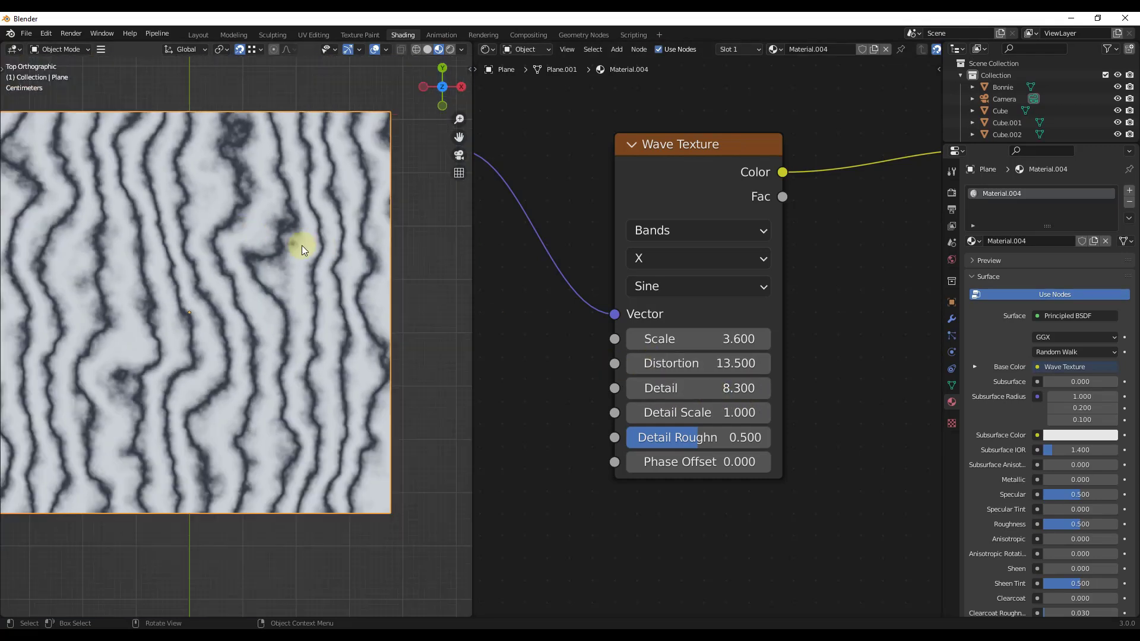
pyautogui.scroll(1, 270, 227)
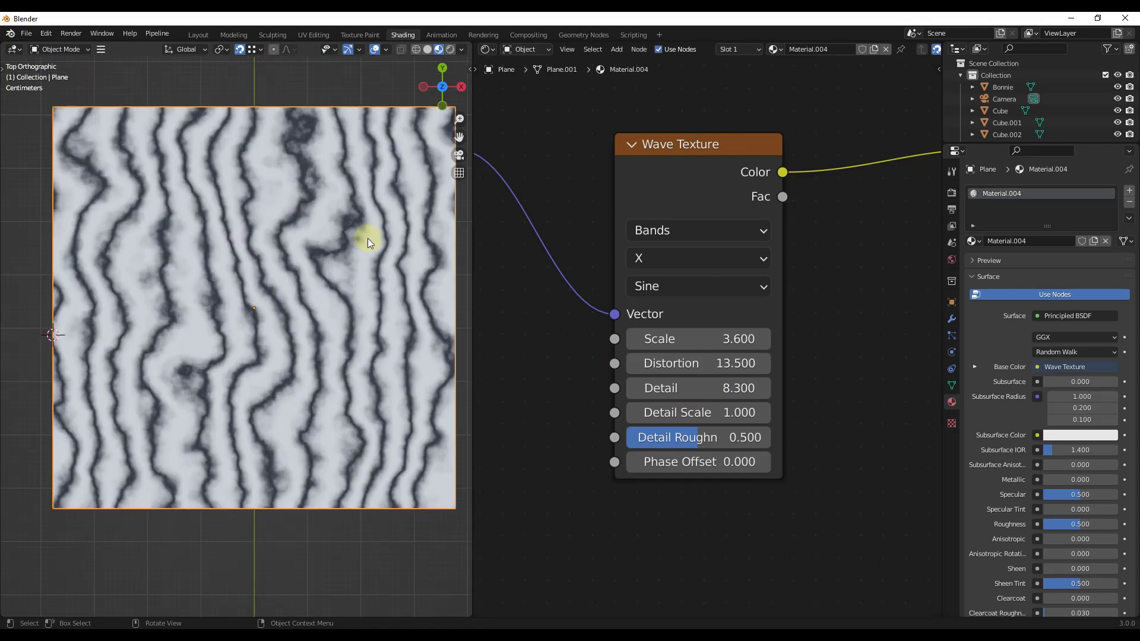
# - Set the Wave Texture's Detail Scale to 3.3 and its Detail Roughness to 0.7
pyautogui.moveTo(725, 412)
pyautogui.mouseDown()
pyautogui.moveTo(745, 411)
pyautogui.moveTo(709, 413)
pyautogui.moveTo(728, 416)
pyautogui.mouseUp()
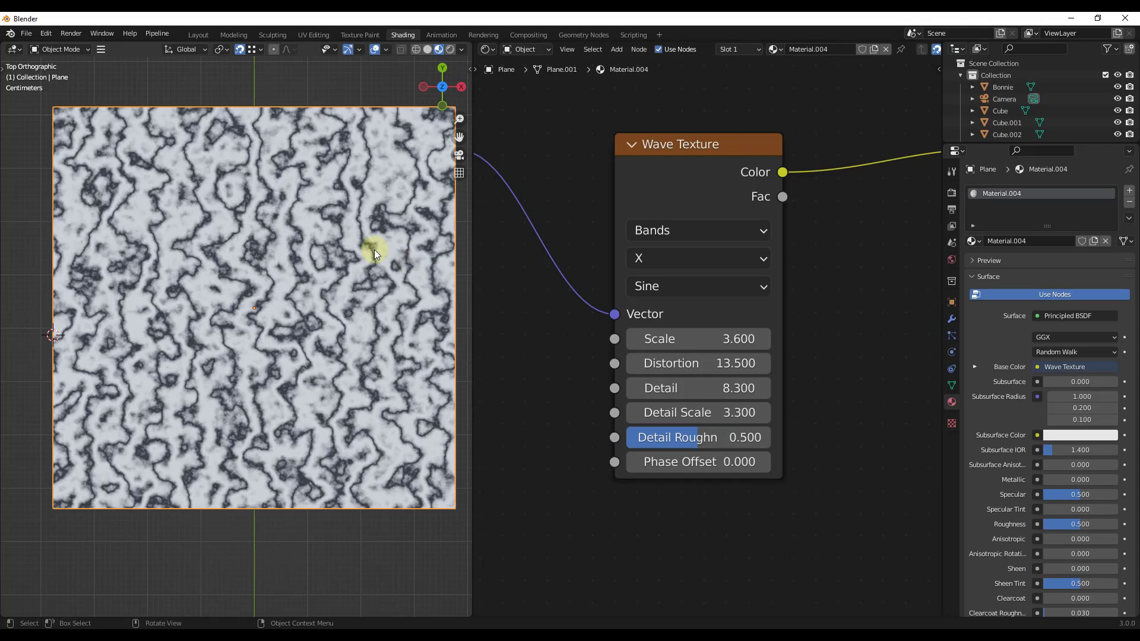
pyautogui.scroll(4, 356, 255)
pyautogui.moveTo(699, 431)
pyautogui.mouseDown()
pyautogui.moveTo(737, 433)
pyautogui.moveTo(683, 439)
pyautogui.moveTo(739, 439)
pyautogui.moveTo(631, 441)
pyautogui.moveTo(734, 437)
pyautogui.mouseUp()
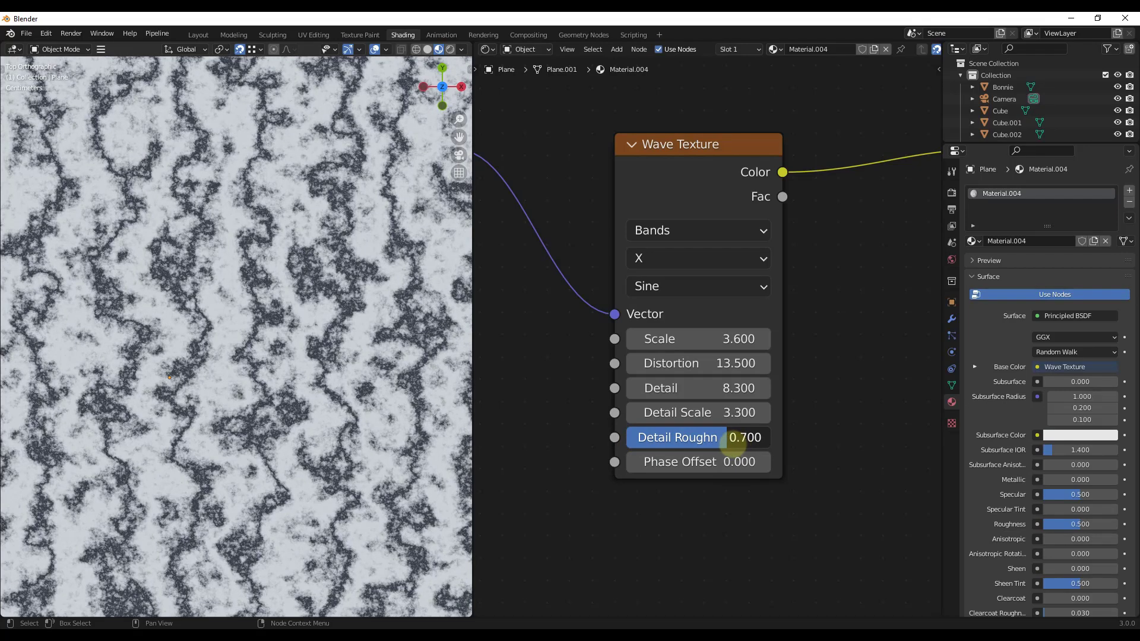
pyautogui.scroll(-5, 324, 271)
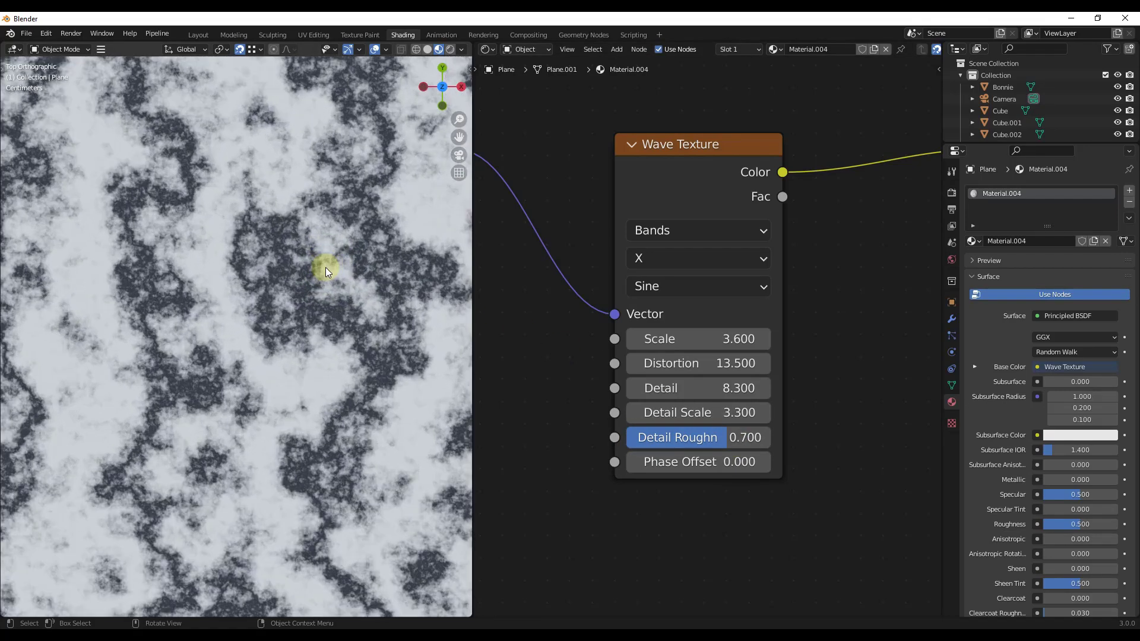
pyautogui.scroll(1, 308, 327)
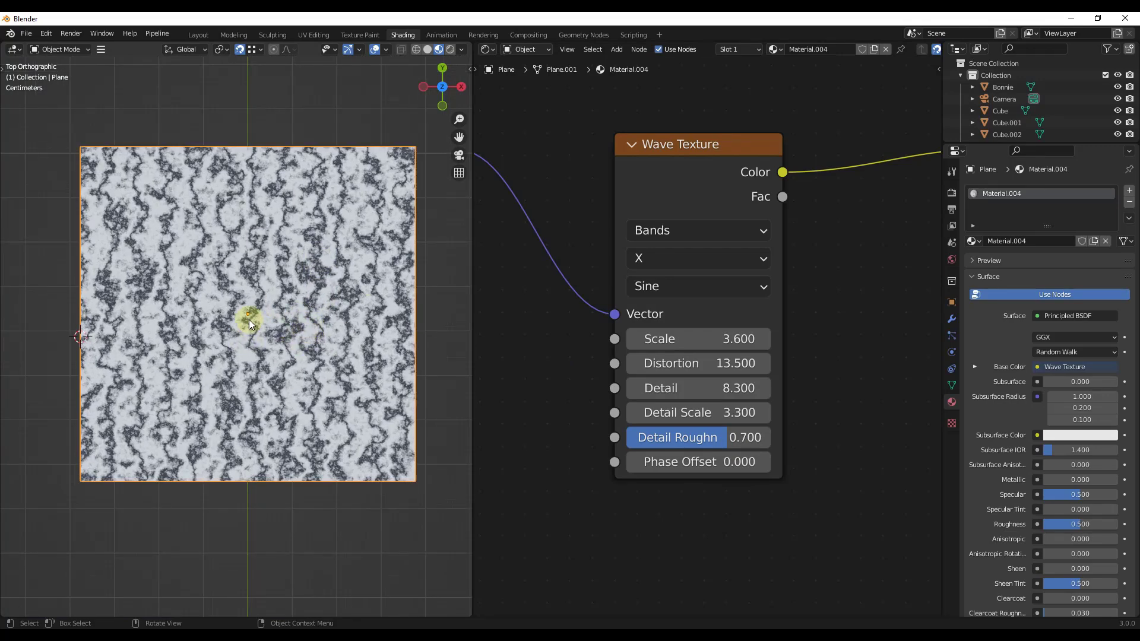
# - Shift the wave pattern on the plane by setting the Wave Texture's Phase Offset to 3.3
pyautogui.moveTo(669, 464); pyautogui.dragTo(687, 483)
pyautogui.click(127, 269)
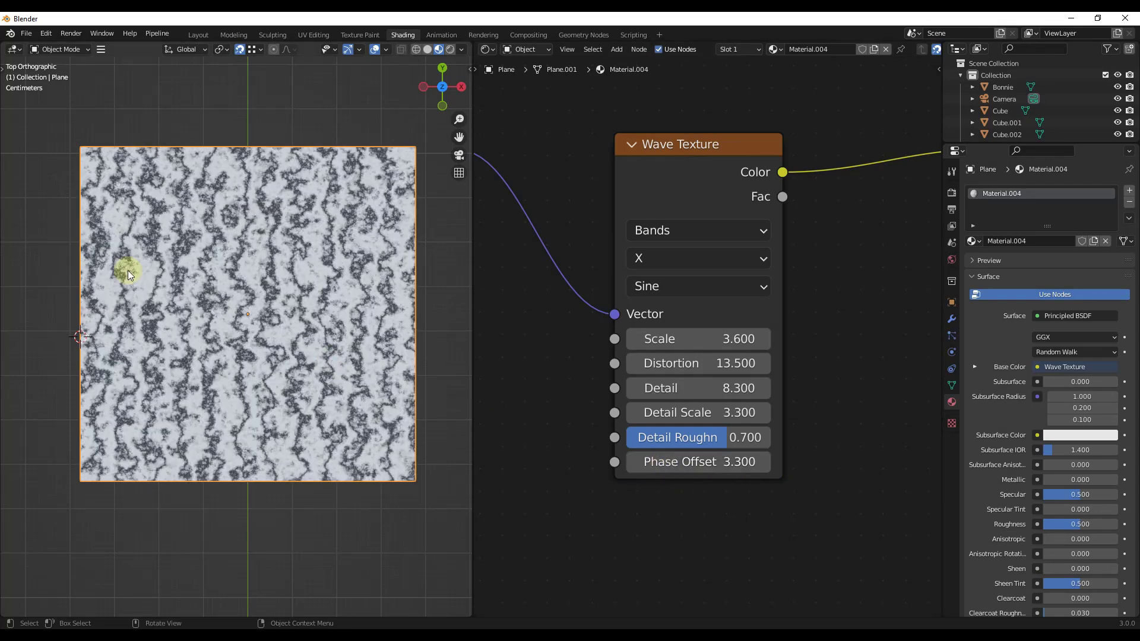
pyautogui.scroll(-2, 128, 270)
pyautogui.scroll(2, 115, 281)
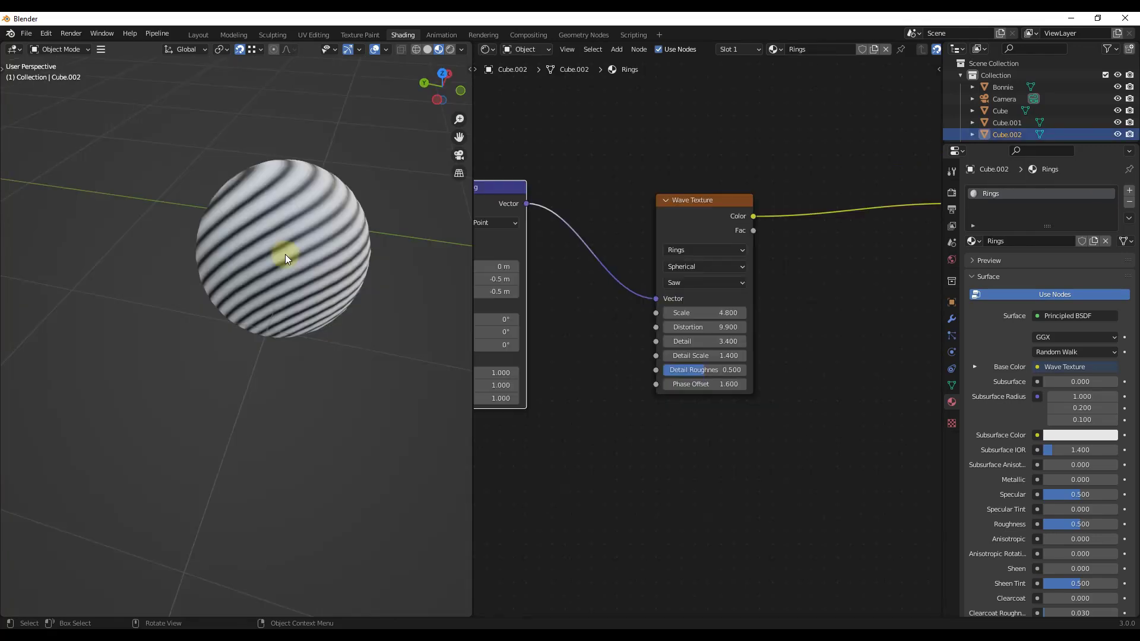
# - Select the striped sphere and show the Wave Texture, ColorRamp and Principled BSDF nodes of its Bands material
pyautogui.click(285, 254)
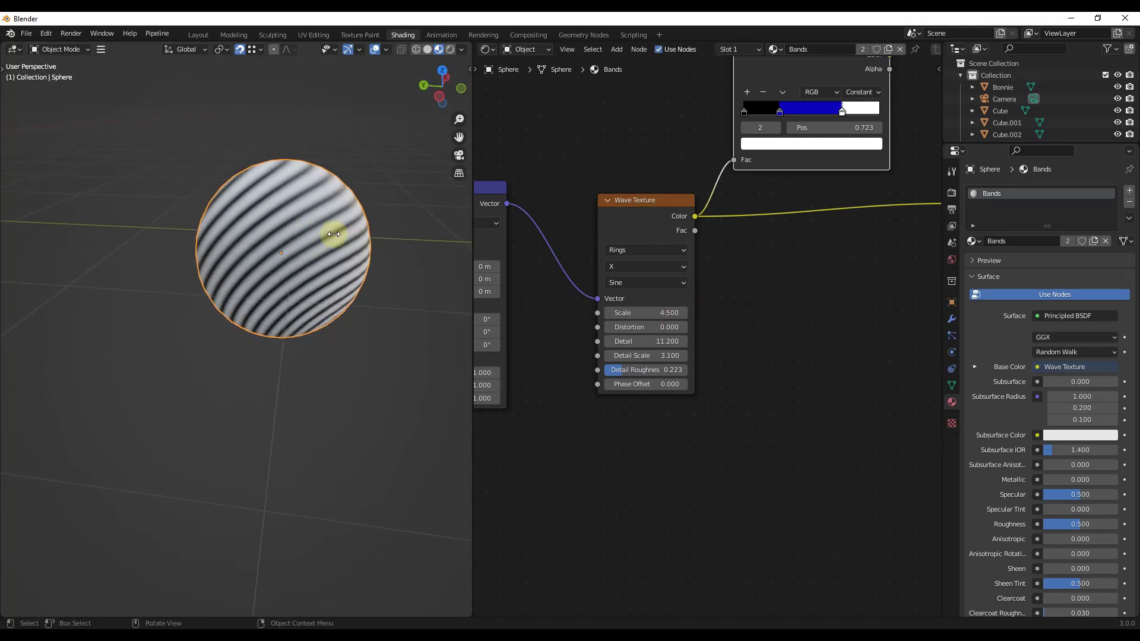
pyautogui.moveTo(296, 230); pyautogui.dragTo(300, 229, button='middle')
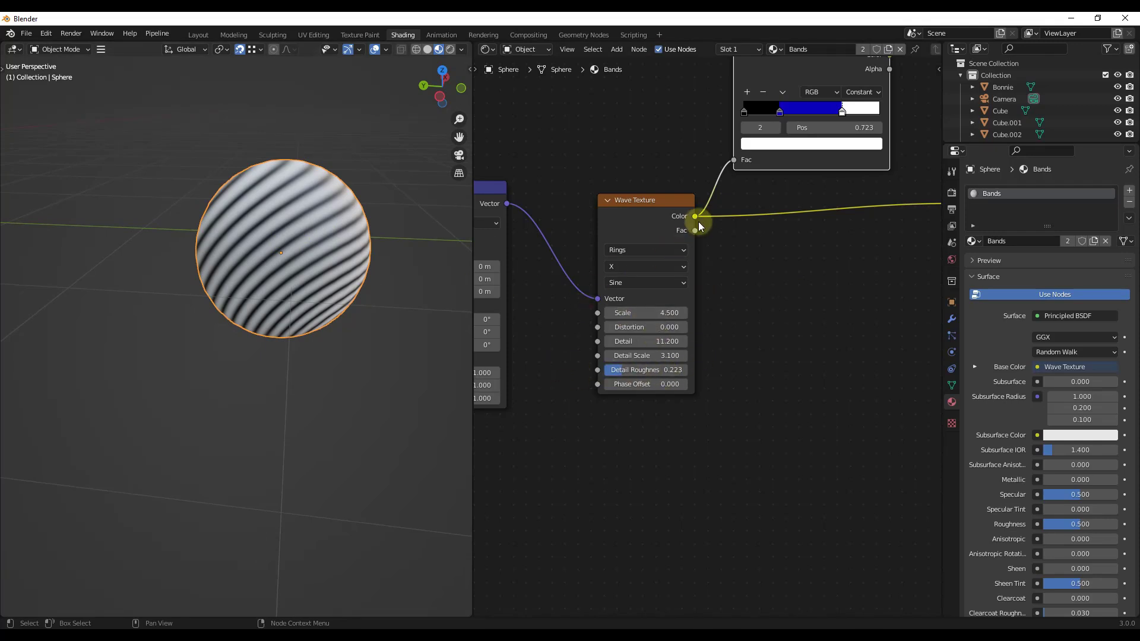
pyautogui.scroll(-2, 693, 218)
pyautogui.scroll(2, 857, 198)
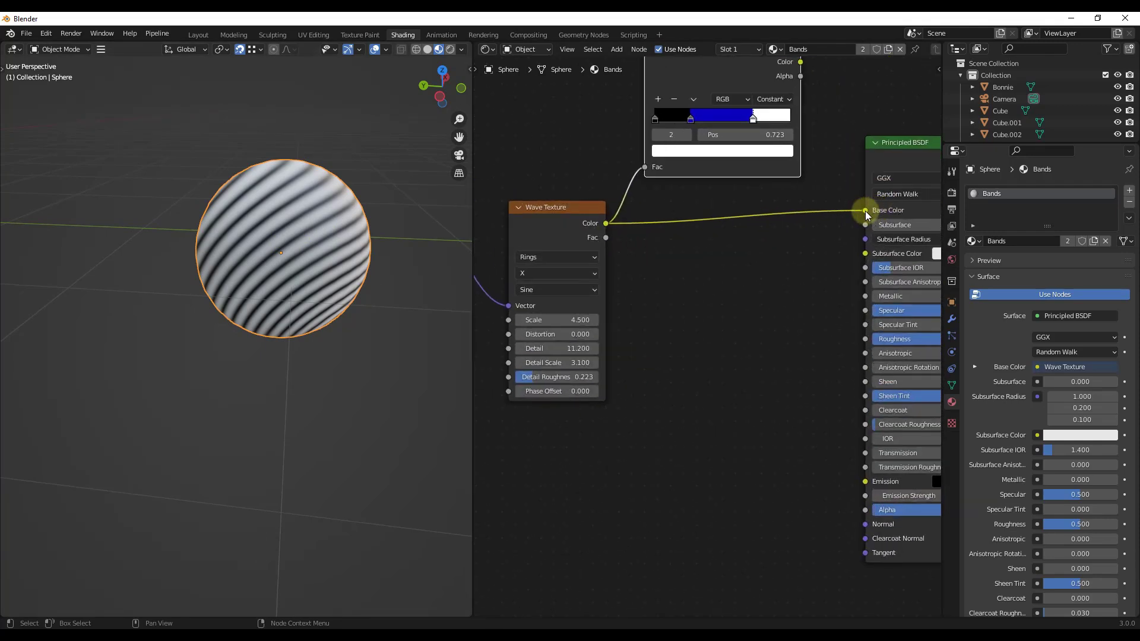
pyautogui.moveTo(760, 306); pyautogui.dragTo(744, 363, button='middle')
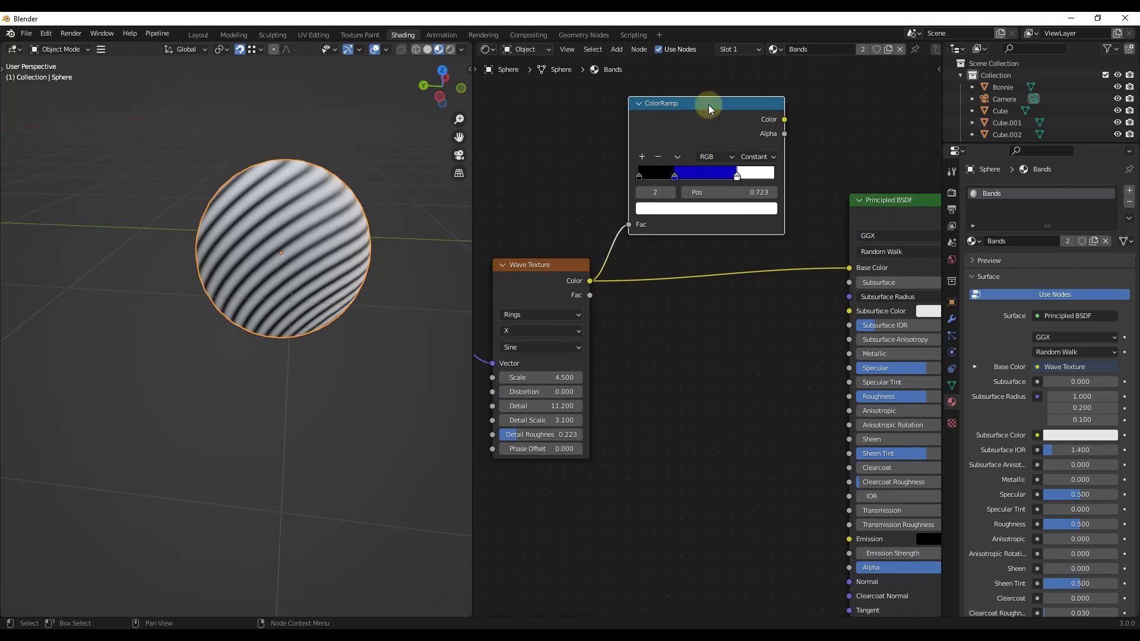
# - Connect the ColorRamp's Color output to the Principled BSDF's Base Color on the sphere's Bands material
pyautogui.moveTo(850, 268)
pyautogui.mouseDown()
pyautogui.moveTo(839, 272)
pyautogui.moveTo(796, 137)
pyautogui.moveTo(849, 268)
pyautogui.mouseUp()
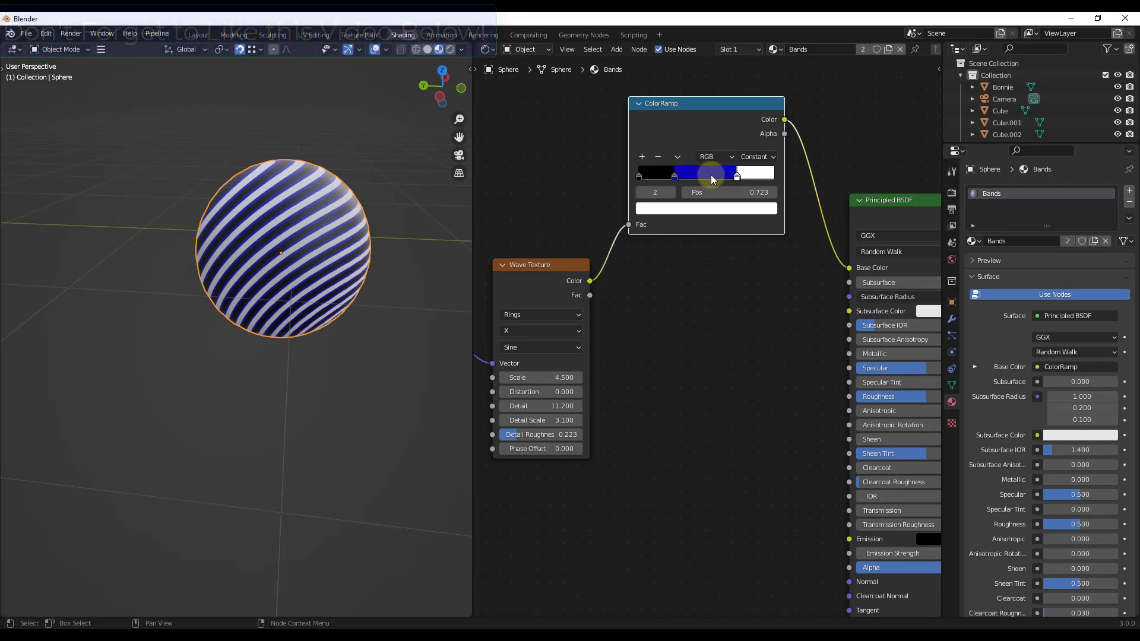
pyautogui.scroll(3, 312, 197)
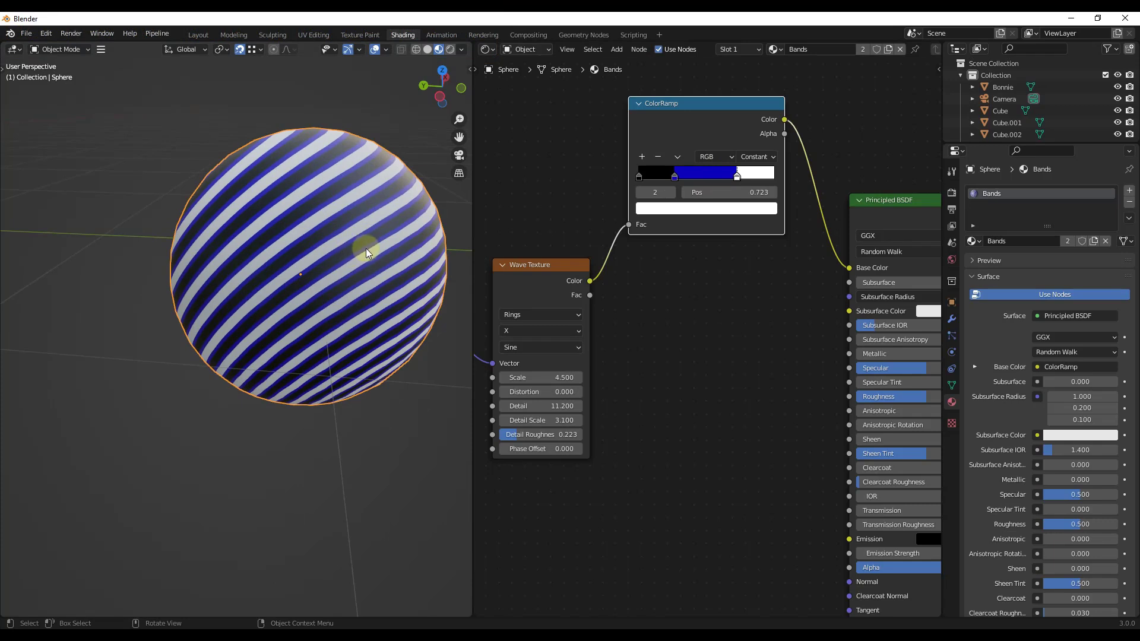
# - Try Ease interpolation on the ColorRamp and return it to Constant
pyautogui.click(757, 157)
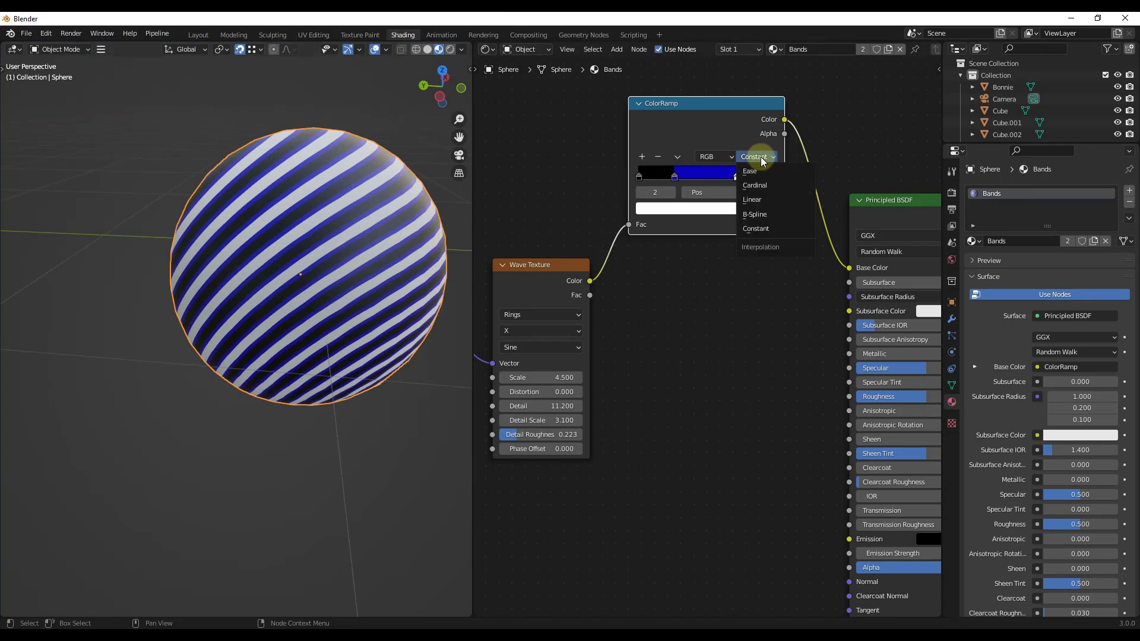
pyautogui.click(761, 173)
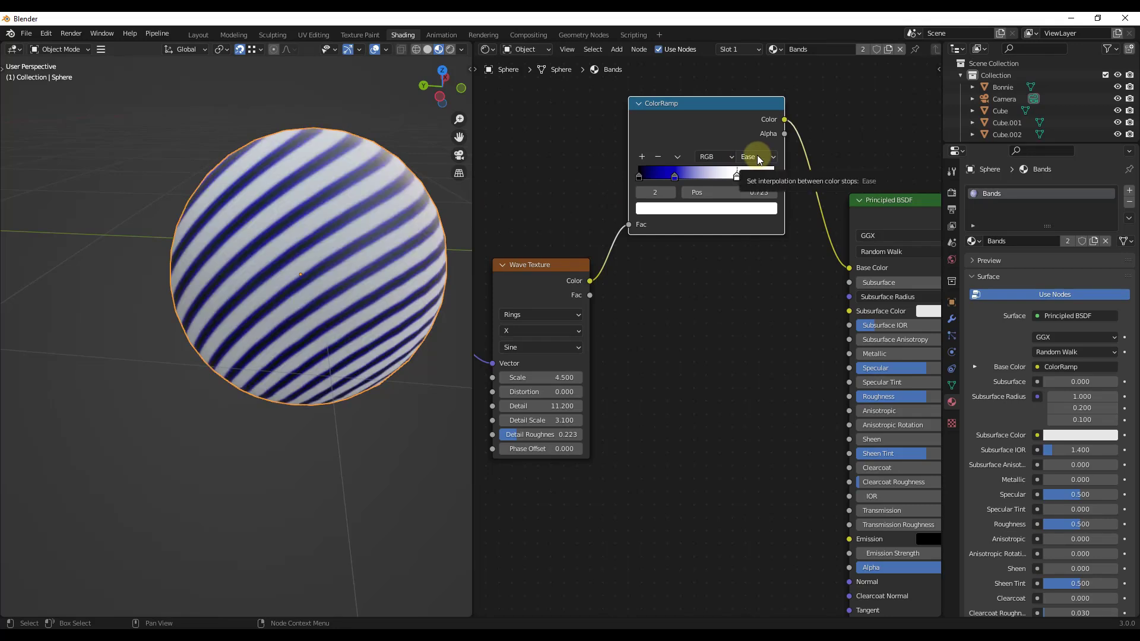
pyautogui.click(758, 158)
pyautogui.click(755, 228)
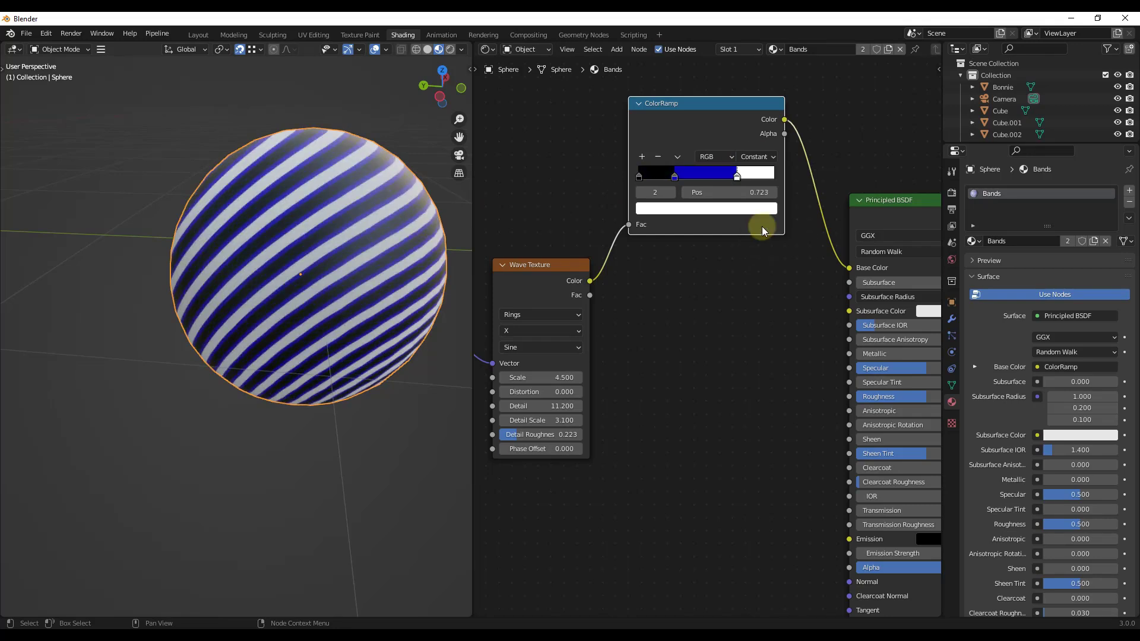
# - Set the Wave Texture's Scale to 4.1, Distortion 18.1, Detail 7.6, Detail Scale 3.4, Detail Roughness 0.531 and Phase Offset 1.8
pyautogui.scroll(6, 336, 262)
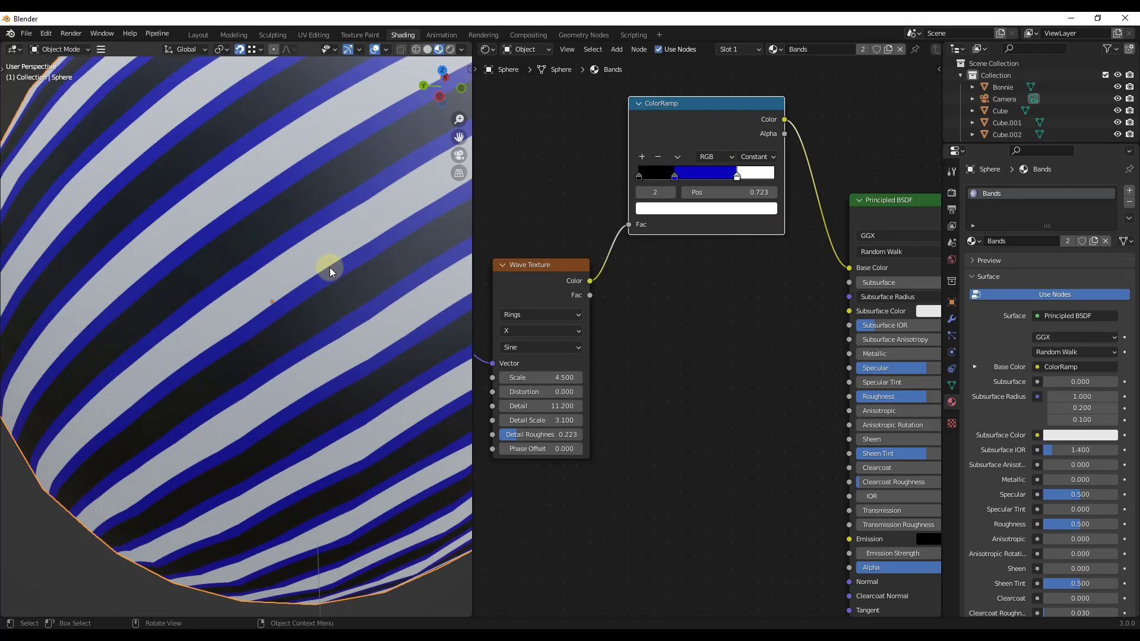
pyautogui.scroll(-7, 270, 280)
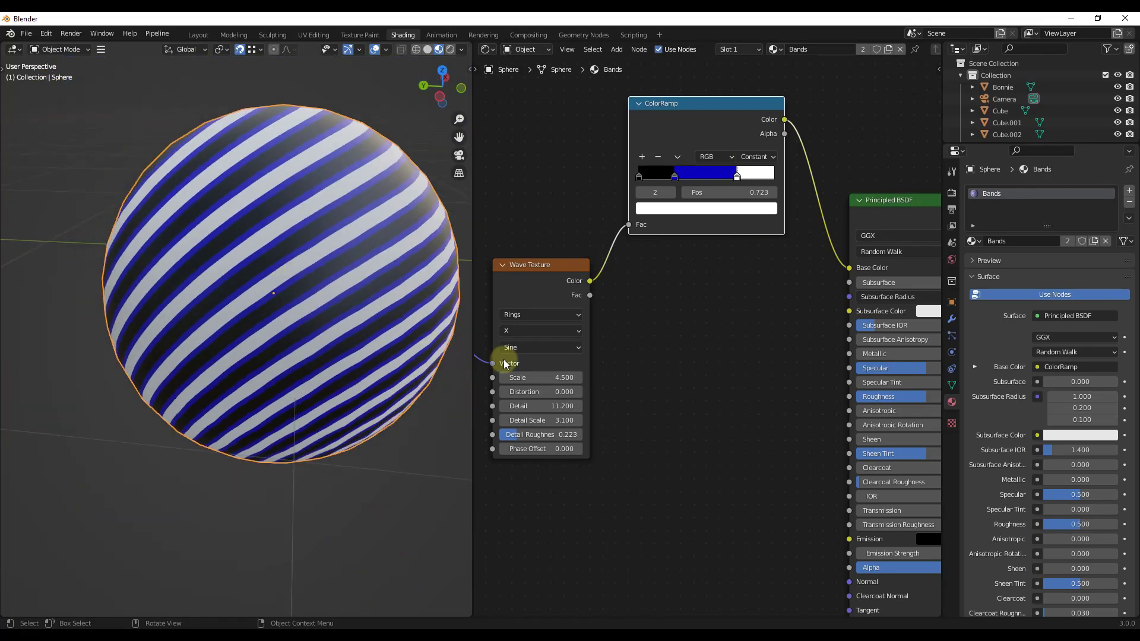
pyautogui.moveTo(539, 377)
pyautogui.mouseDown()
pyautogui.moveTo(552, 393)
pyautogui.moveTo(660, 394)
pyautogui.mouseUp()
pyautogui.moveTo(524, 406); pyautogui.dragTo(537, 433)
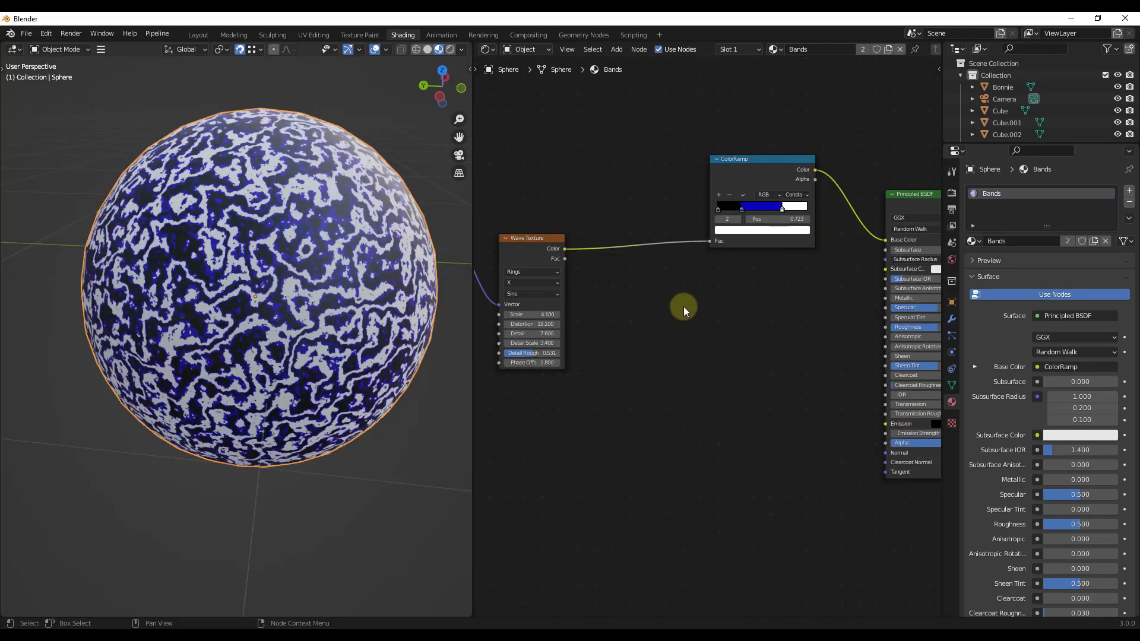
# - Add a Musgrave Texture node below the ColorRamp and connect the Wave Texture's Color output to its Vector input
pyautogui.hotkey('shift', 'a')
pyautogui.write('mu')
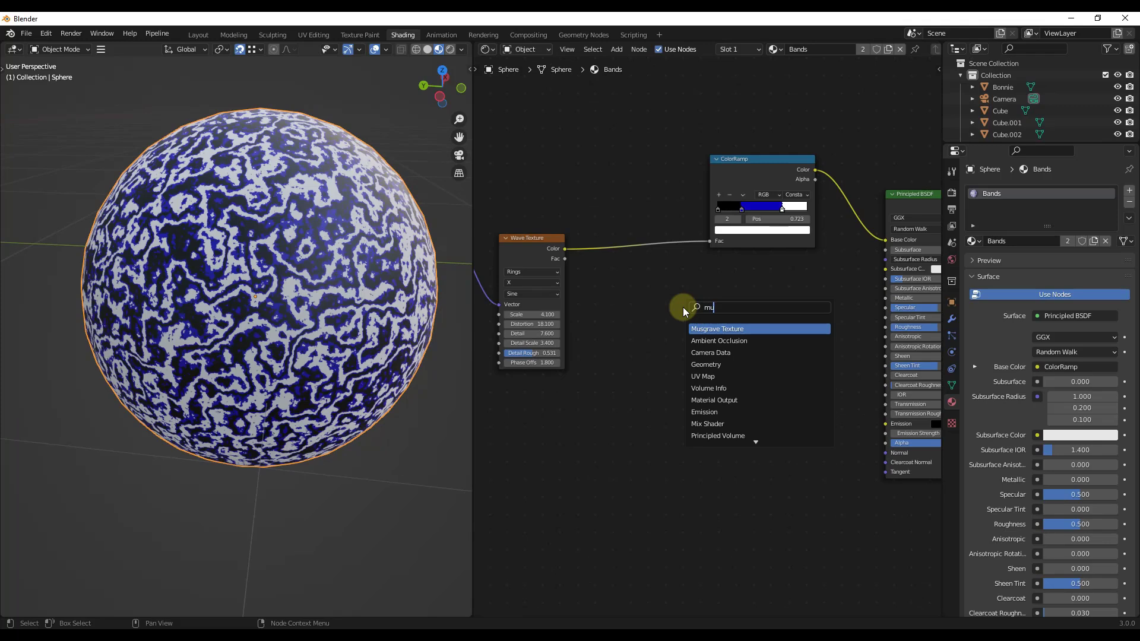
pyautogui.press('Return')
pyautogui.click(736, 300)
pyautogui.moveTo(565, 249); pyautogui.dragTo(718, 328)
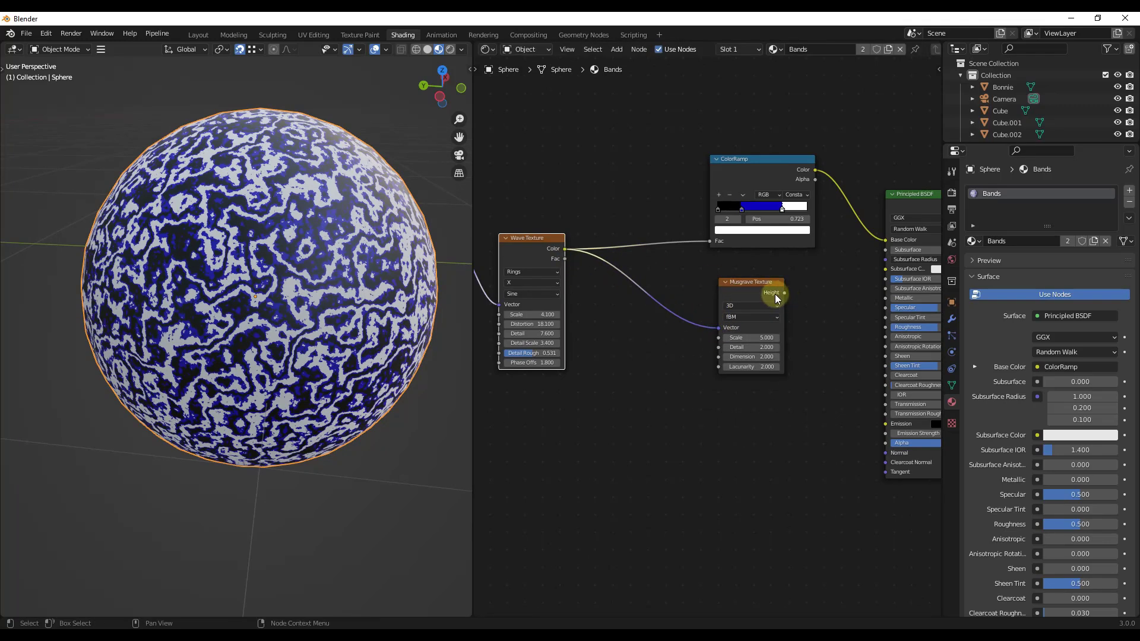
# - Connect the Musgrave Texture's Height output to the Principled BSDF's Base Color in place of the ColorRamp
pyautogui.scroll(-1, 853, 289)
pyautogui.moveTo(816, 294); pyautogui.dragTo(735, 306, button='middle')
pyautogui.moveTo(706, 303); pyautogui.dragTo(800, 255)
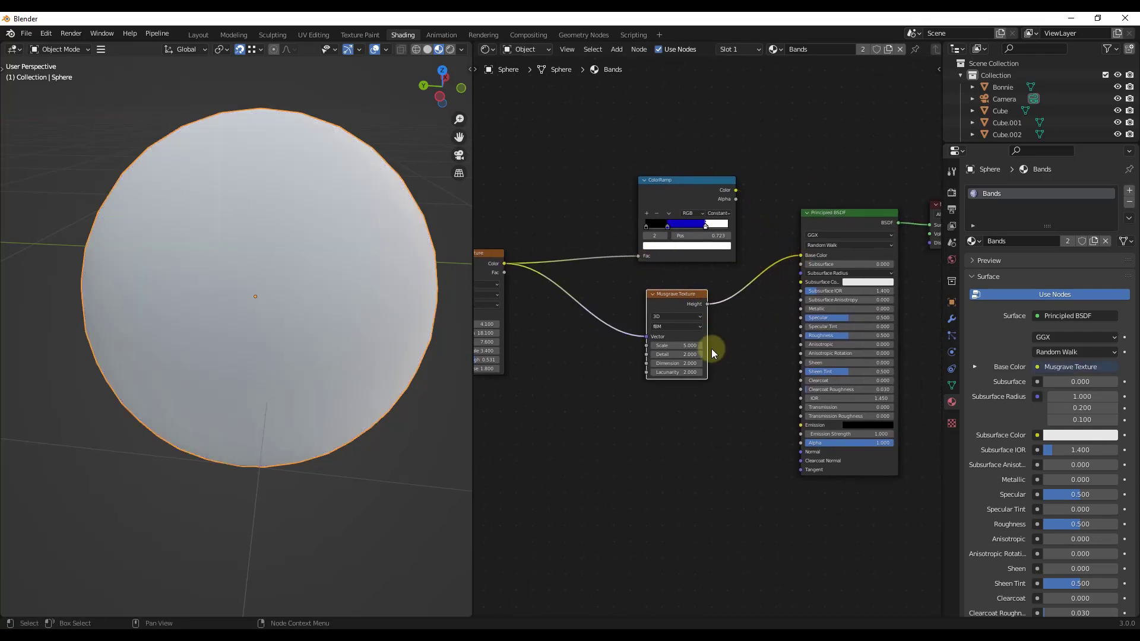
# - Lower the Musgrave Texture's Scale and set its Detail to 1.5 to change the sphere's pattern
pyautogui.scroll(8, 267, 244)
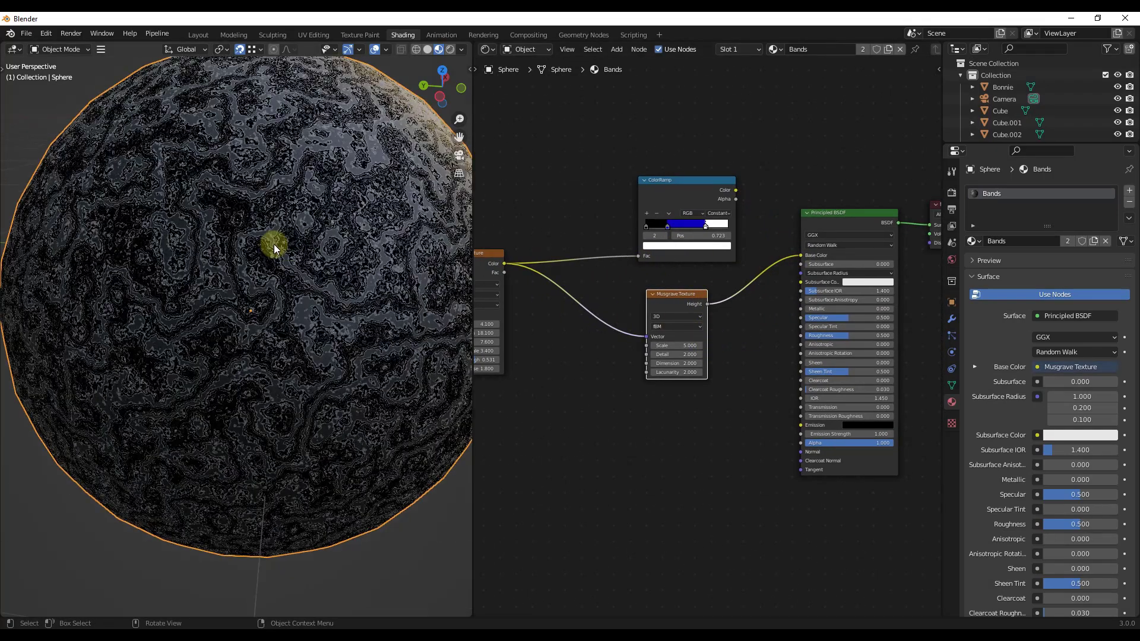
pyautogui.moveTo(678, 345)
pyautogui.mouseDown()
pyautogui.moveTo(692, 344)
pyautogui.moveTo(657, 351)
pyautogui.moveTo(671, 353)
pyautogui.mouseUp()
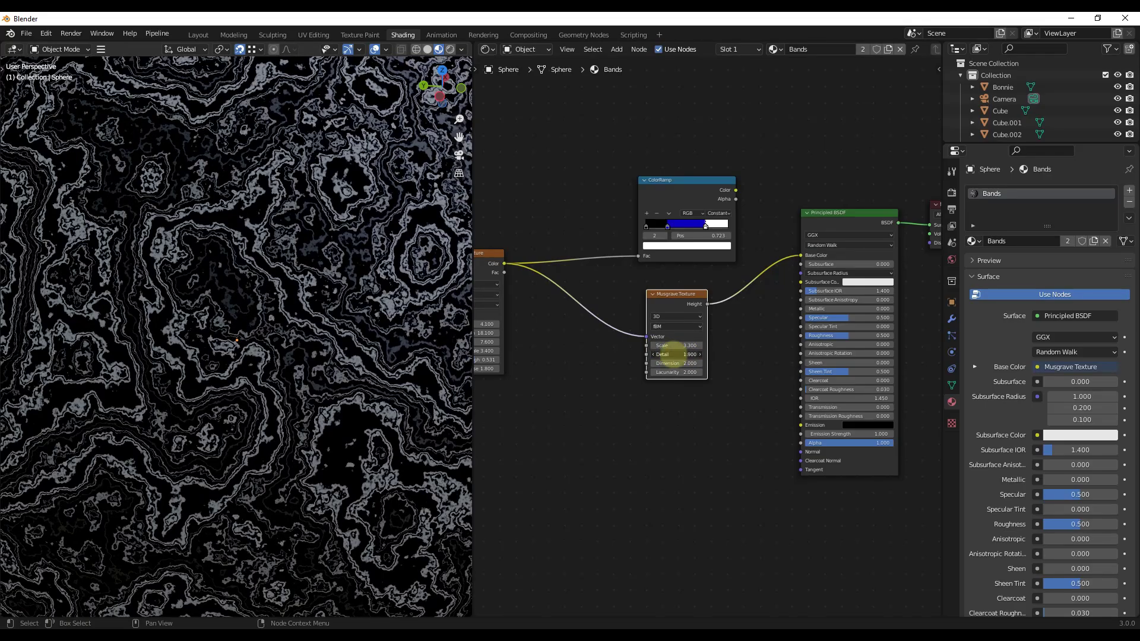